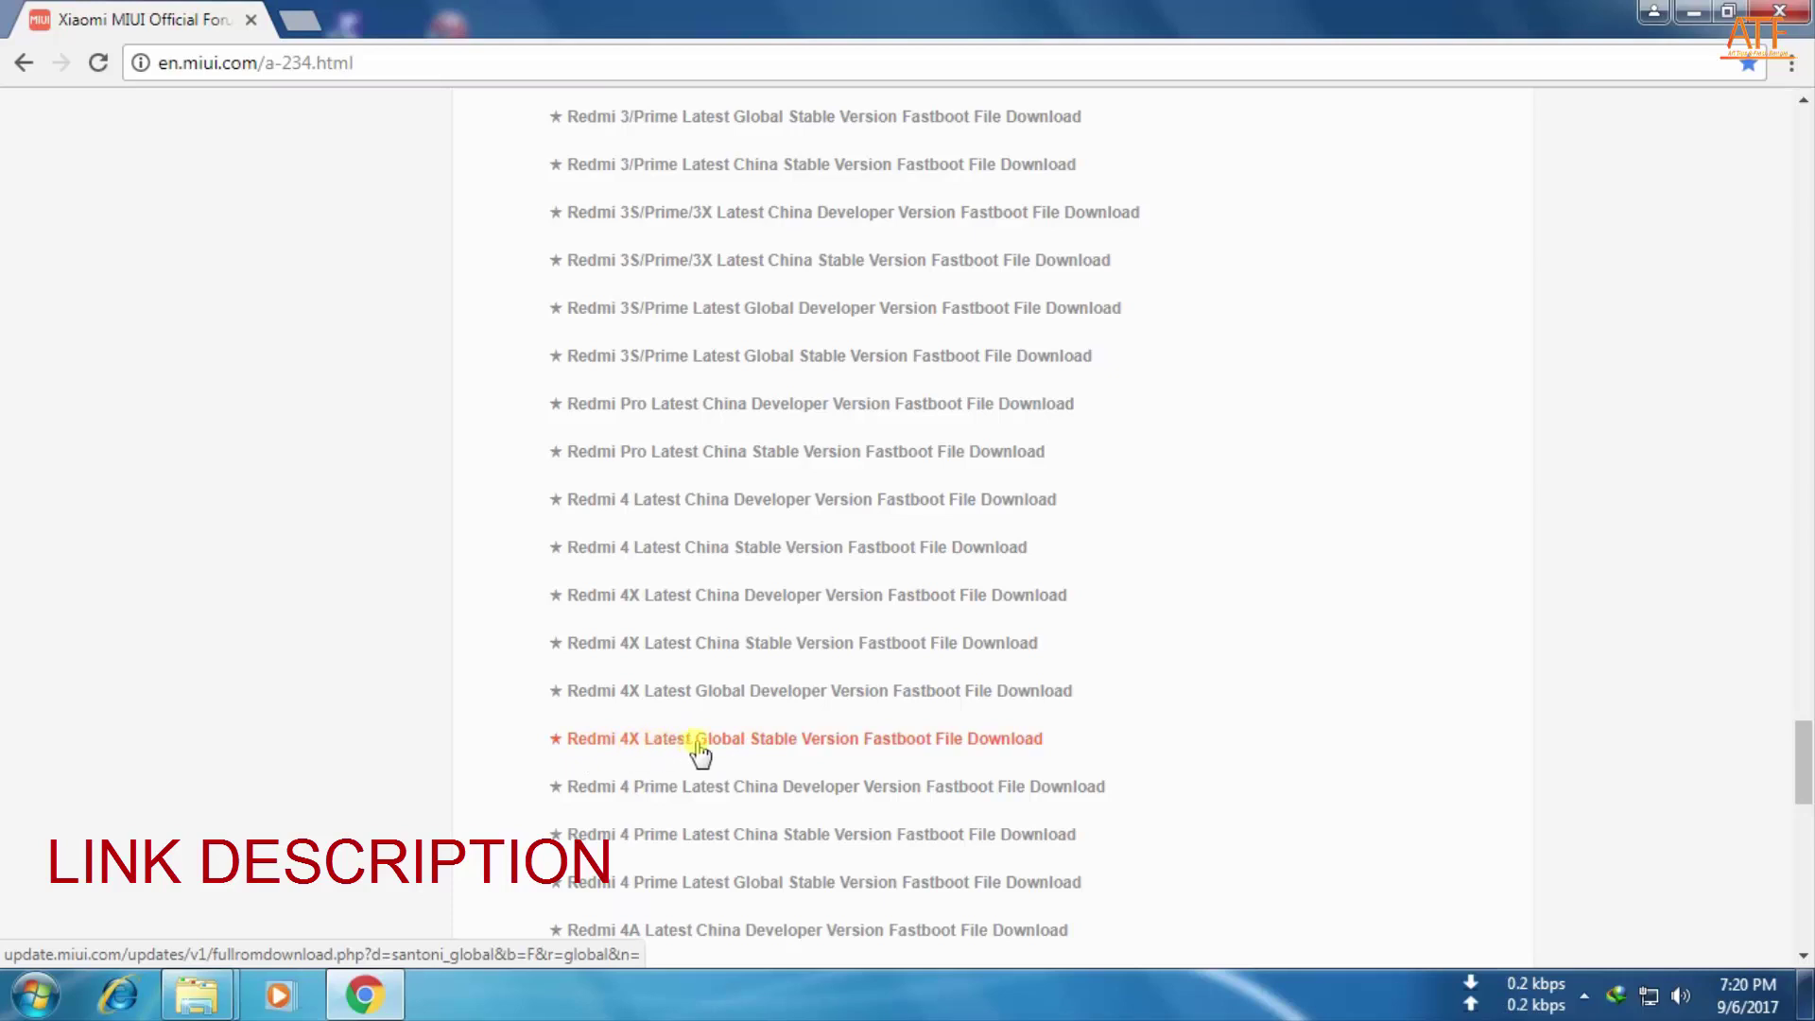
click(804, 740)
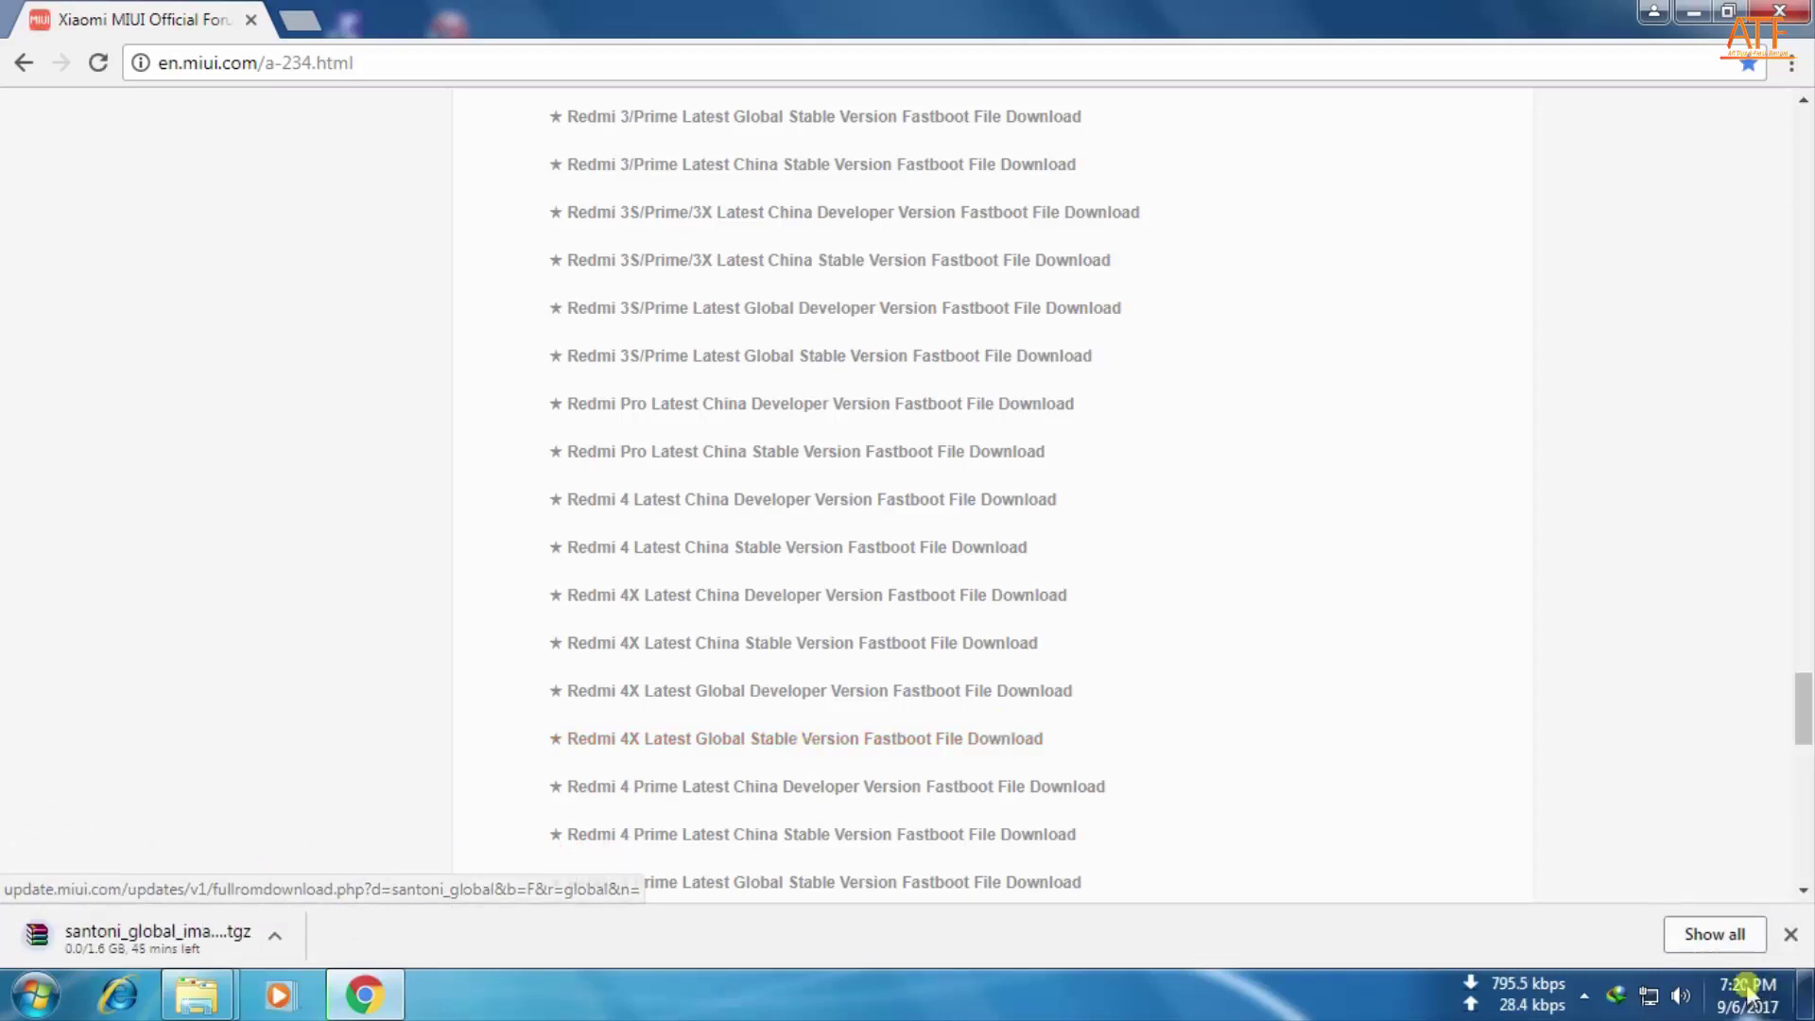
click(1713, 934)
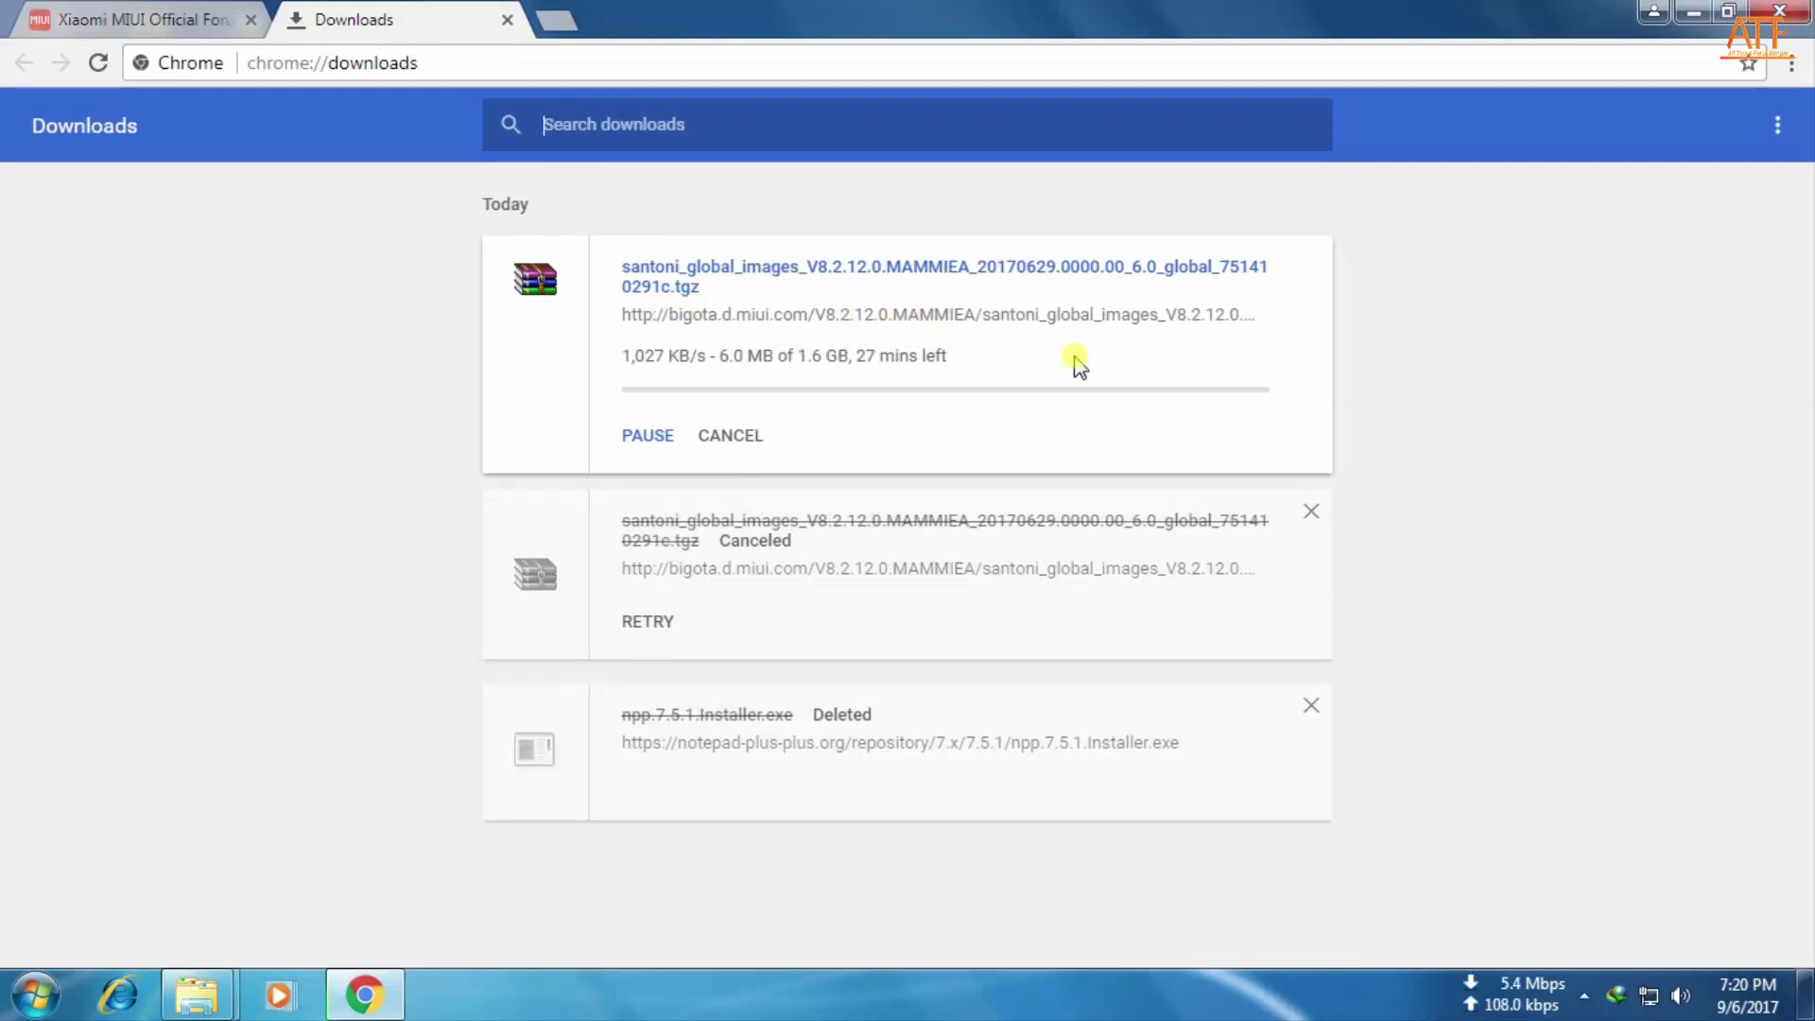
click(738, 444)
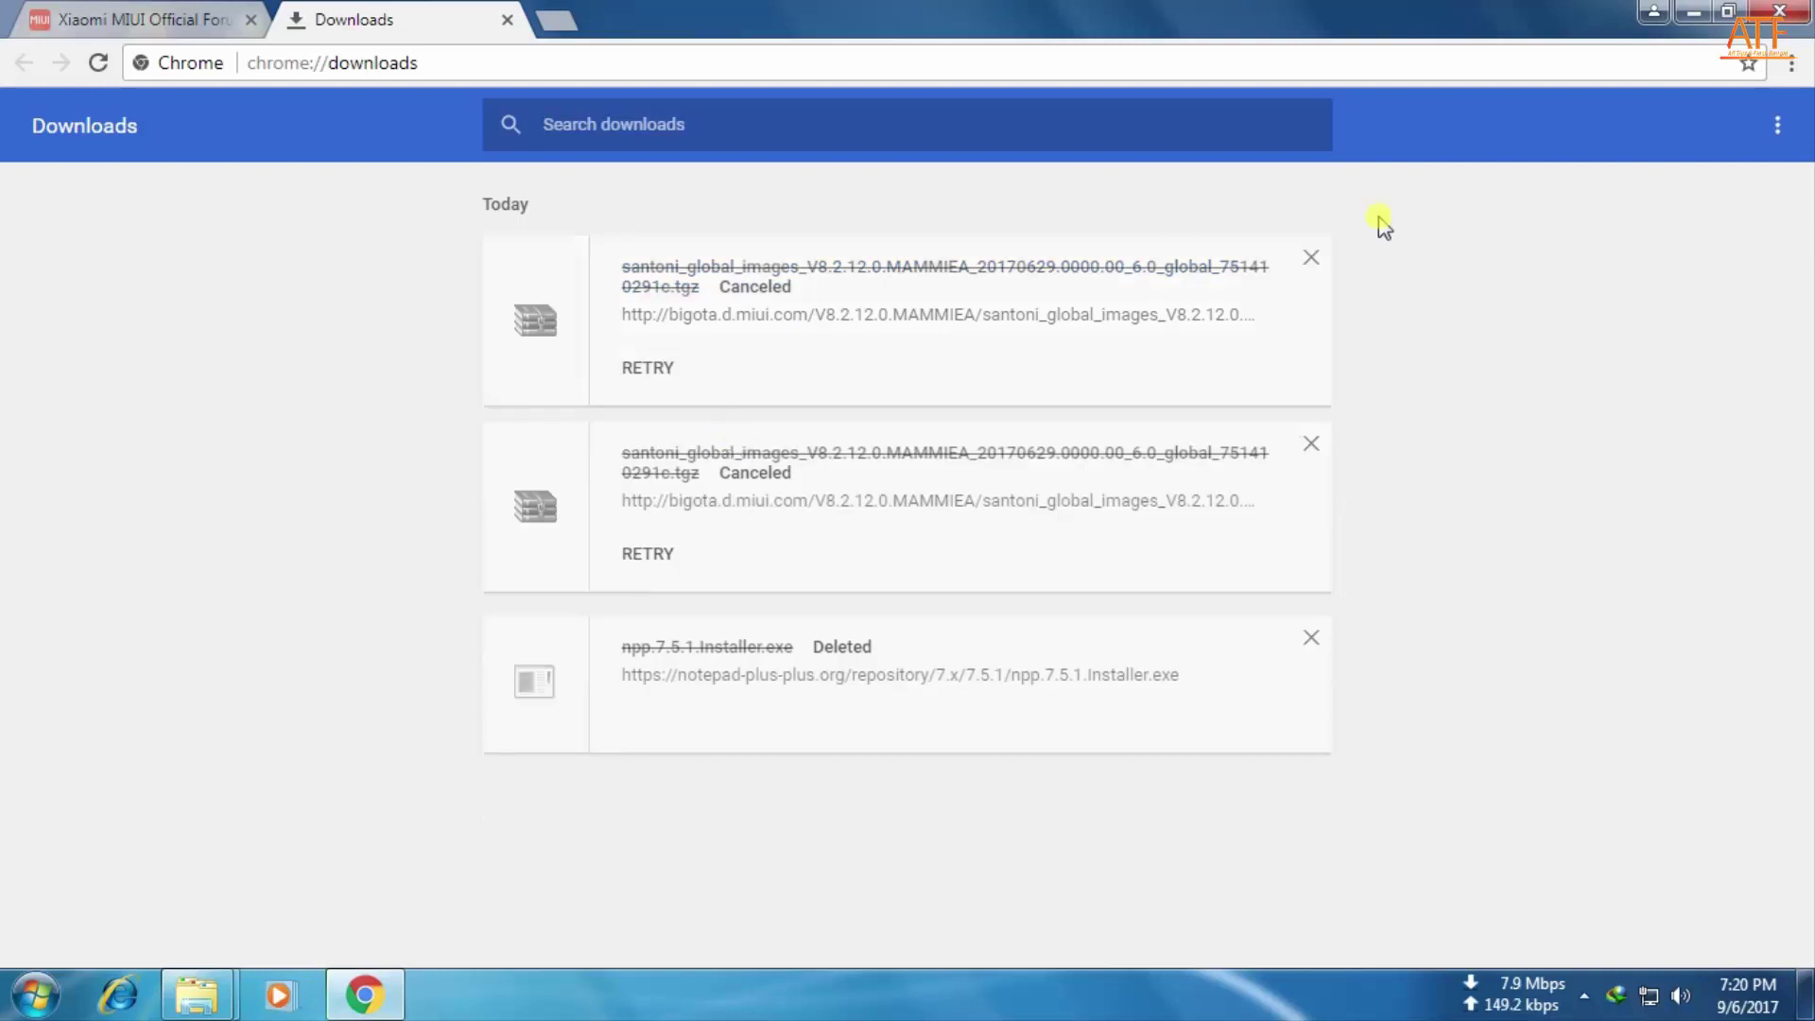
Minimize the browser and open the downloaded santoni_global_images_V8.2.12.0.MAMMIEA archive from the Downloads folder in WinRAR
click(1699, 12)
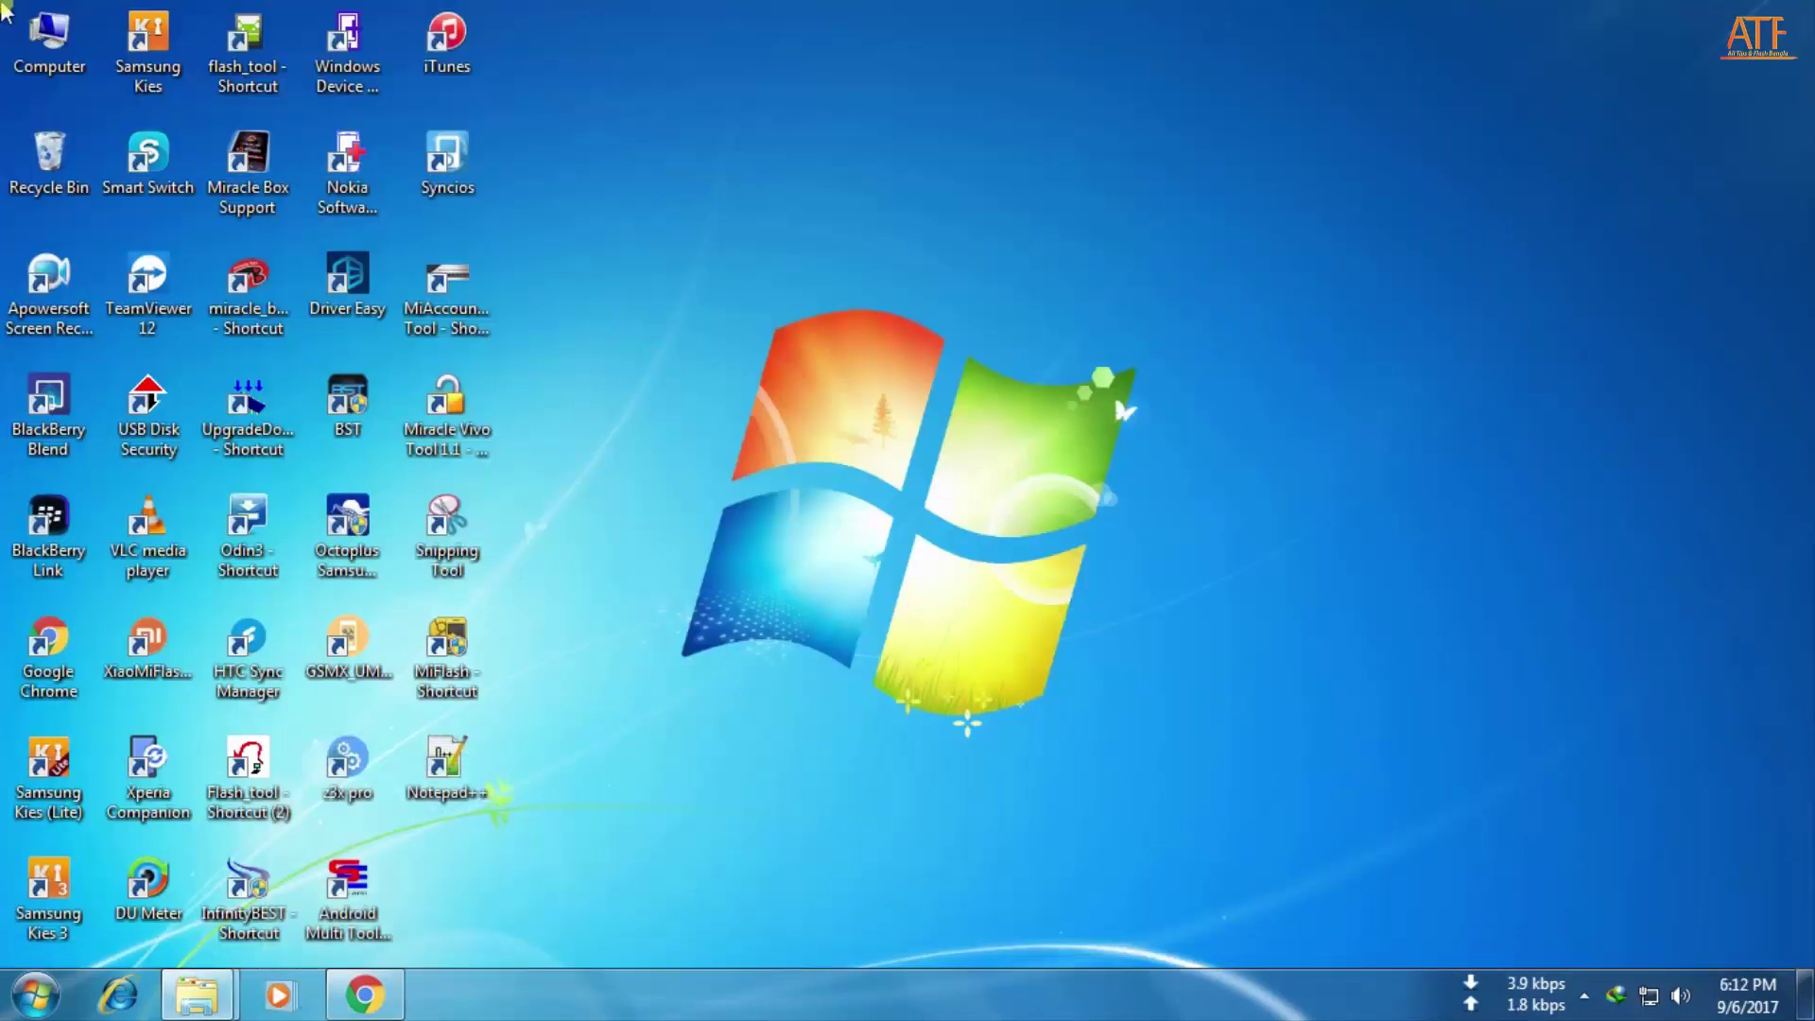
click(27, 36)
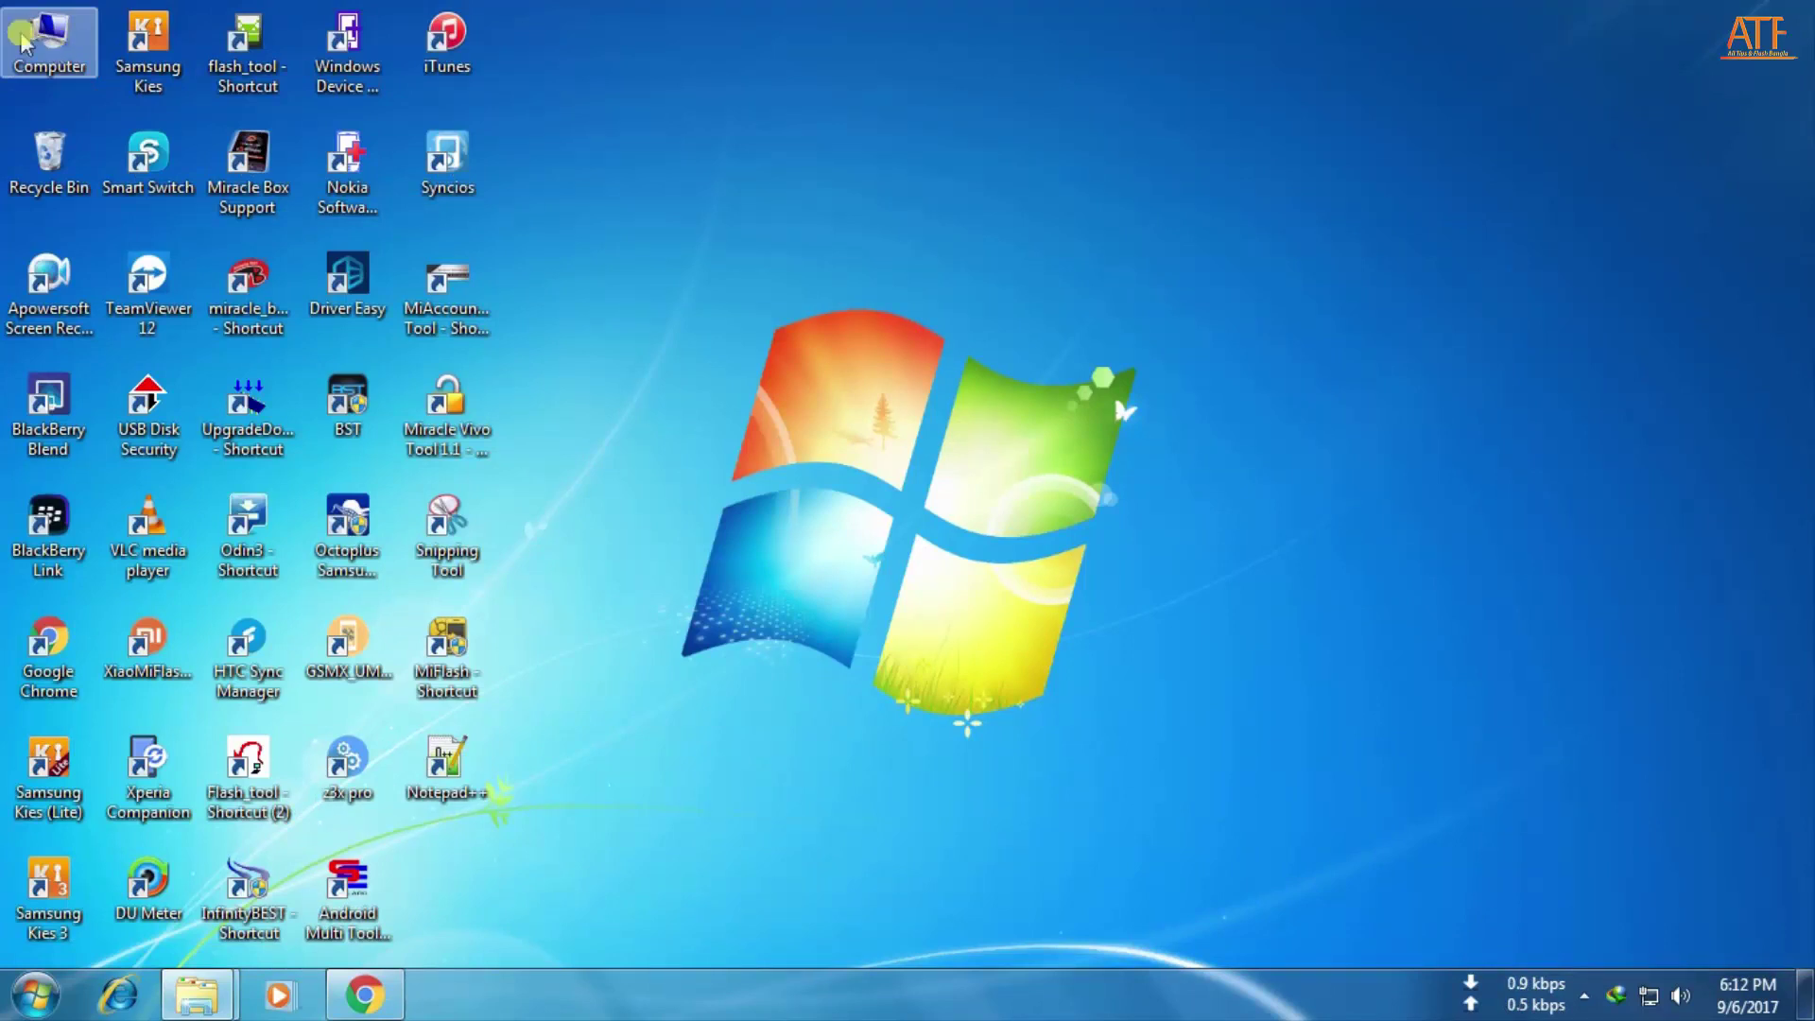
double_click(23, 38)
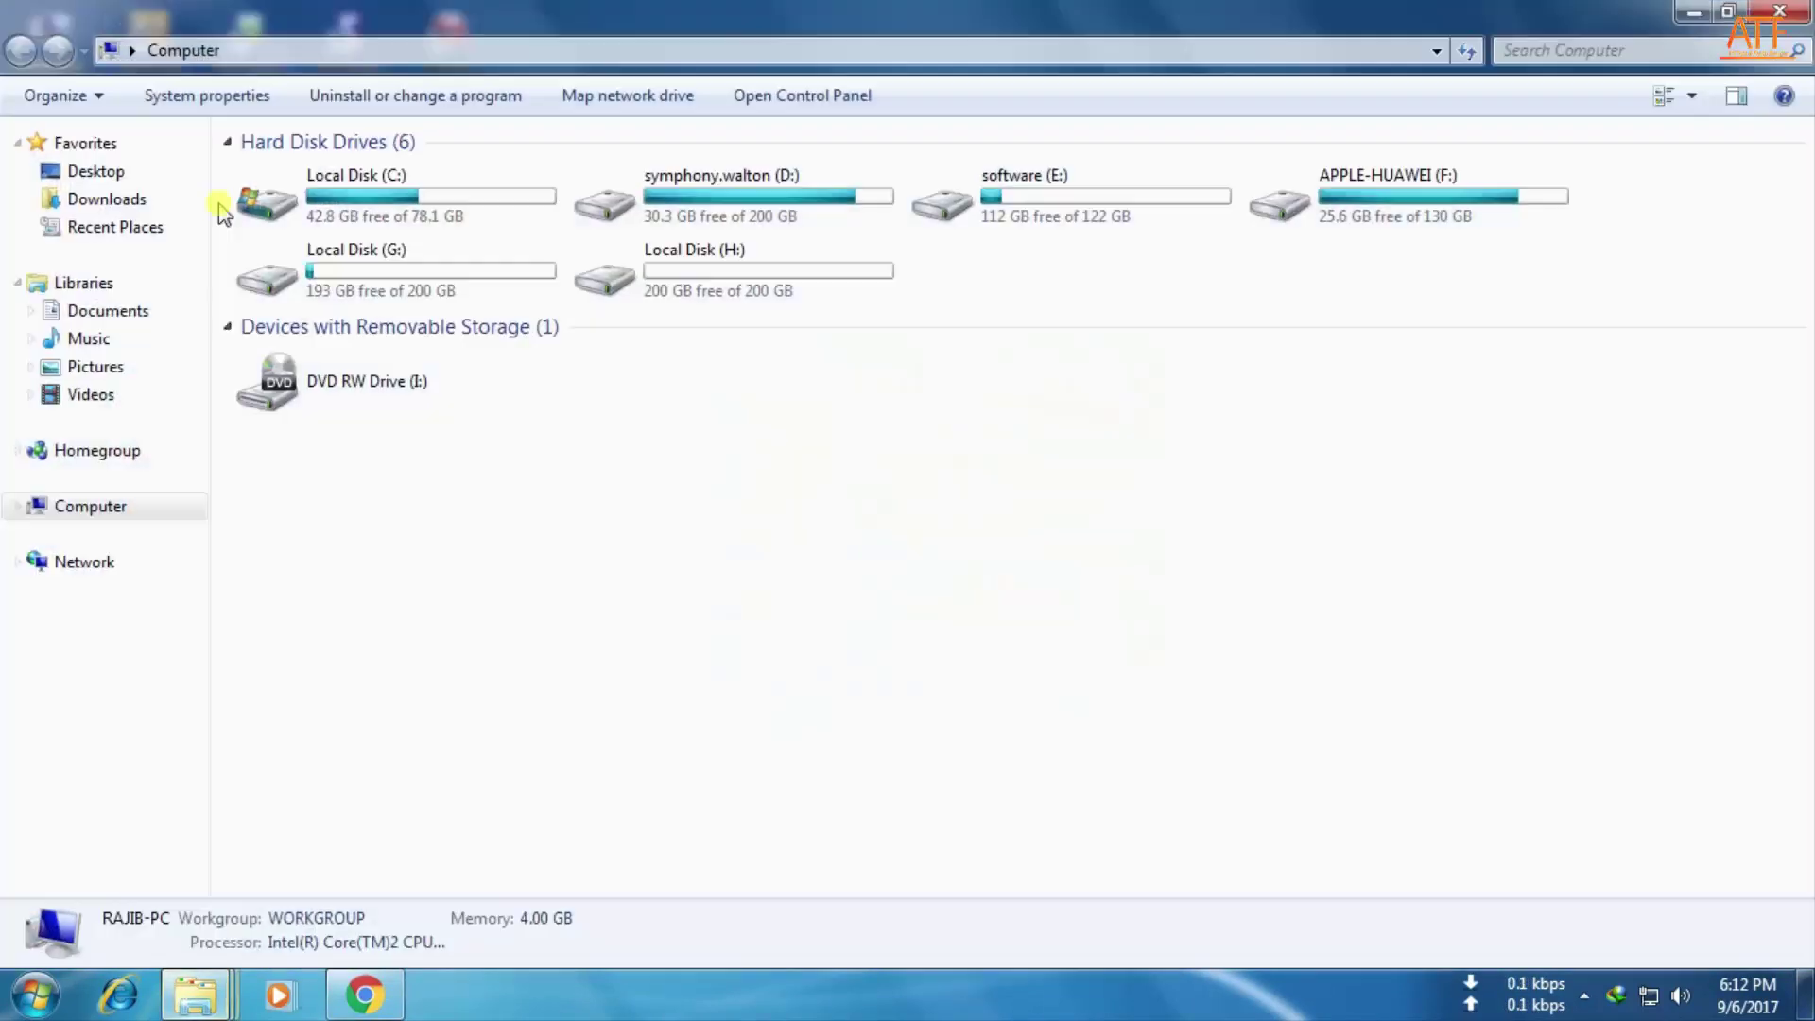
click(99, 201)
double_click(1161, 203)
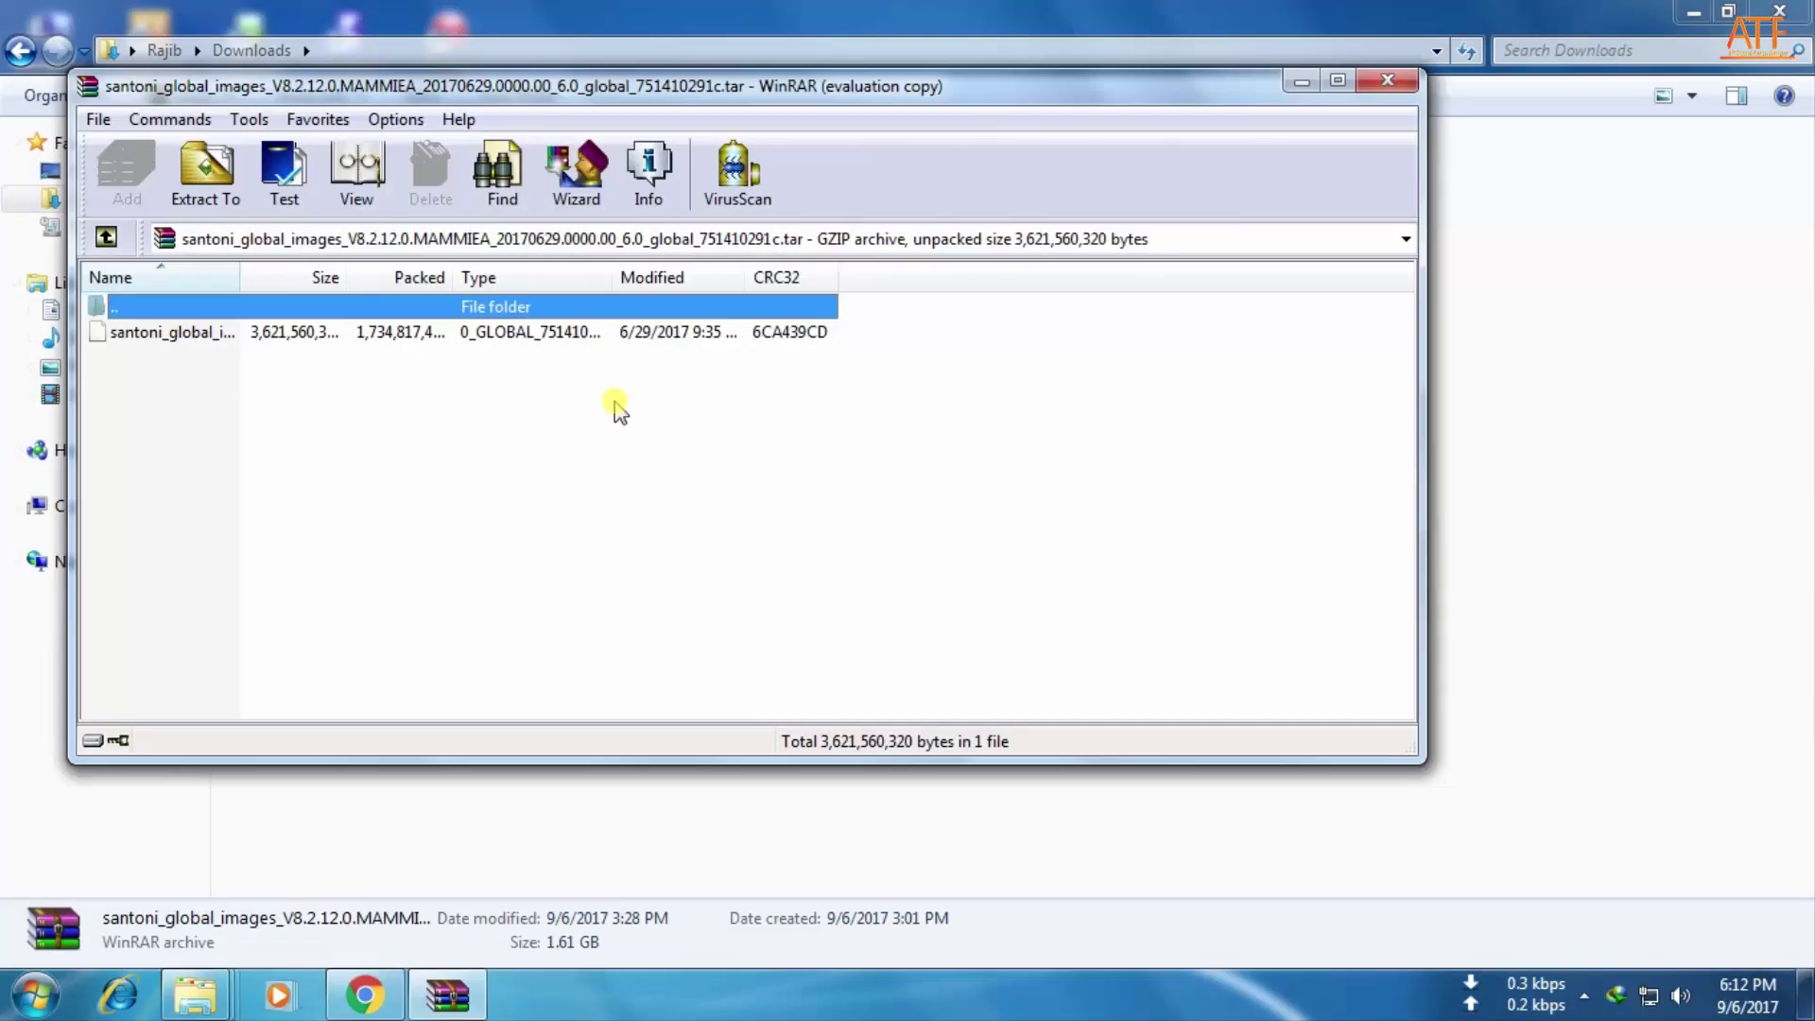
Open the inner TAR archive and extract its santoni_global_images folder into Downloads
double_click(427, 335)
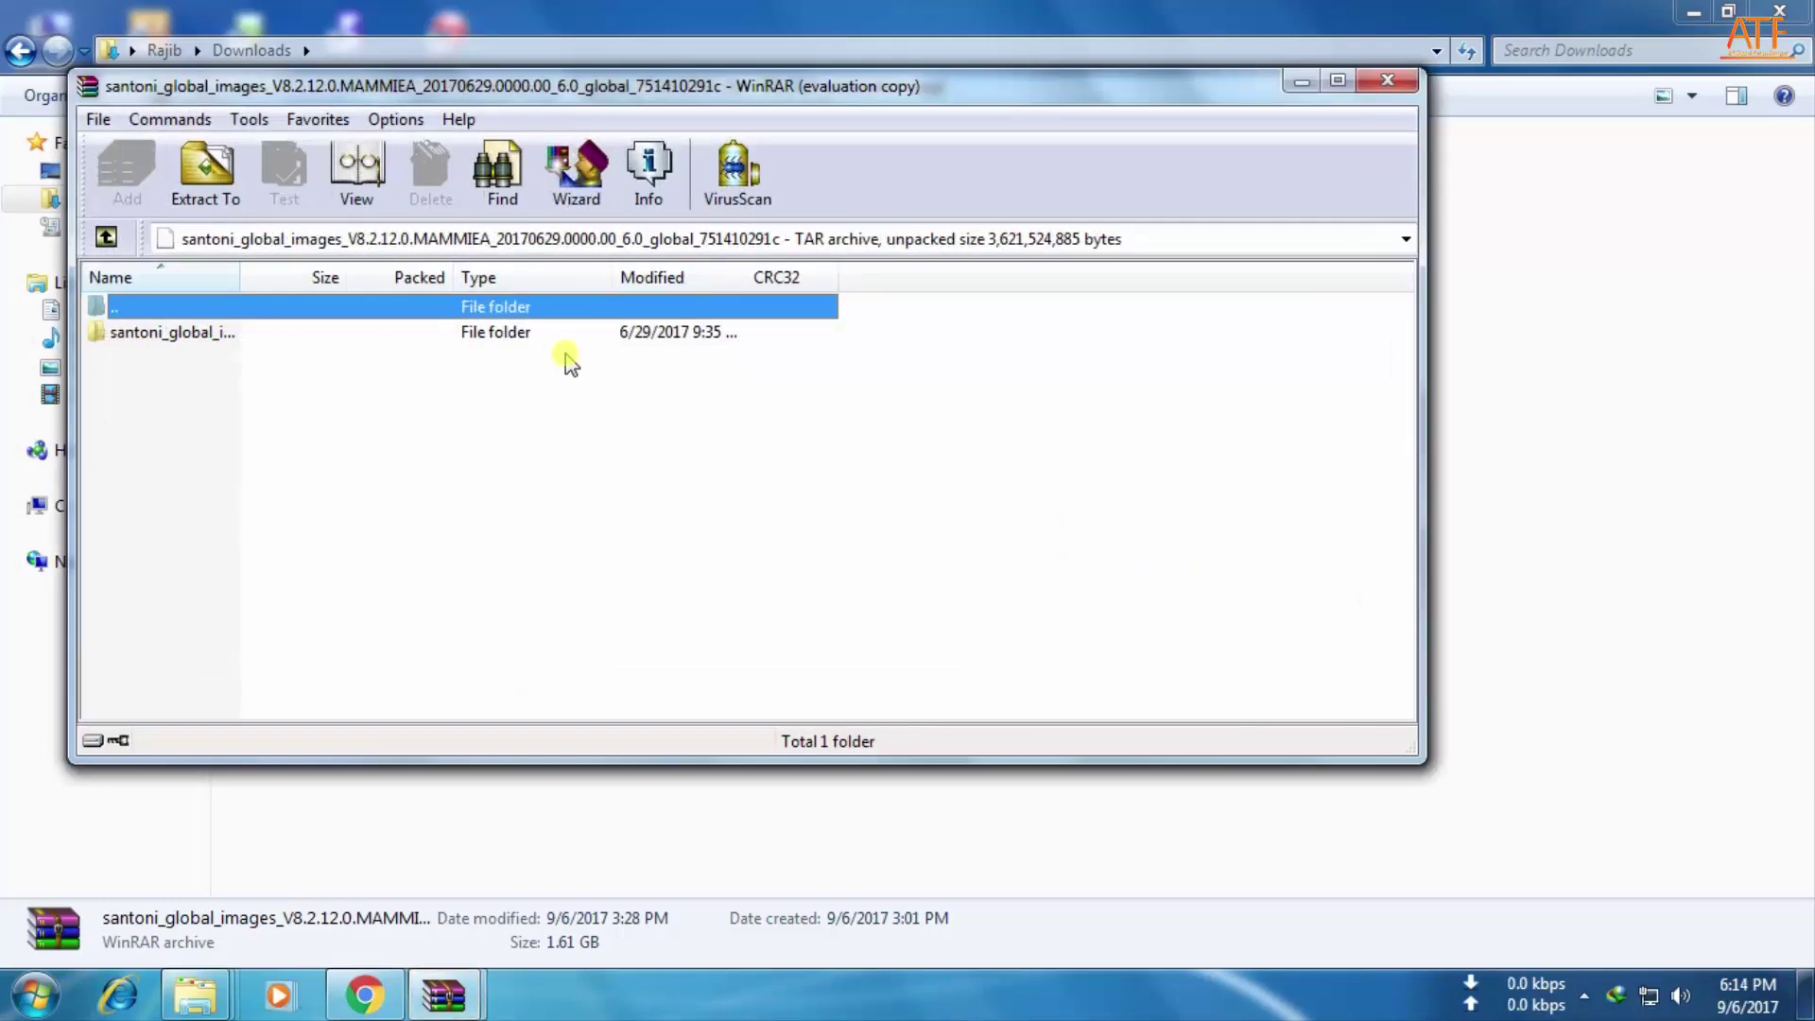
click(557, 333)
drag(457, 332, 1715, 520)
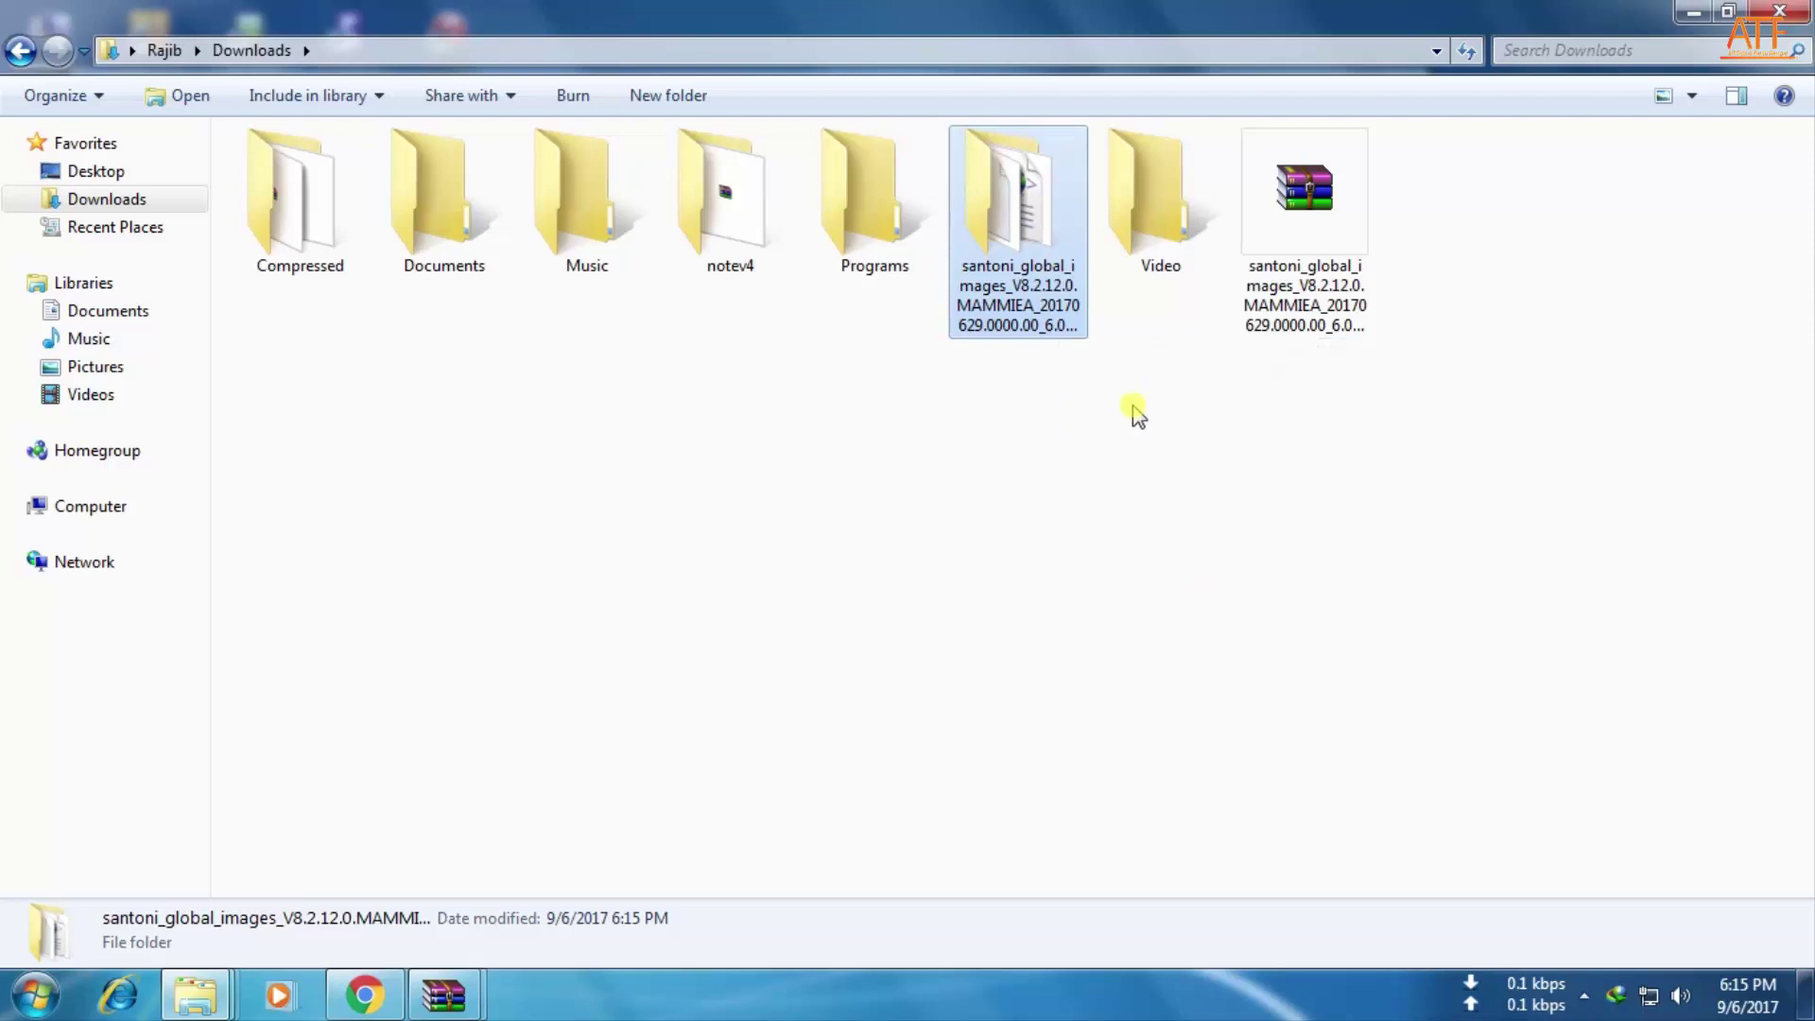
Examine the files in the extracted firmware folder's images subfolder, and close the Explorer and WinRAR windows
double_click(1026, 227)
double_click(317, 180)
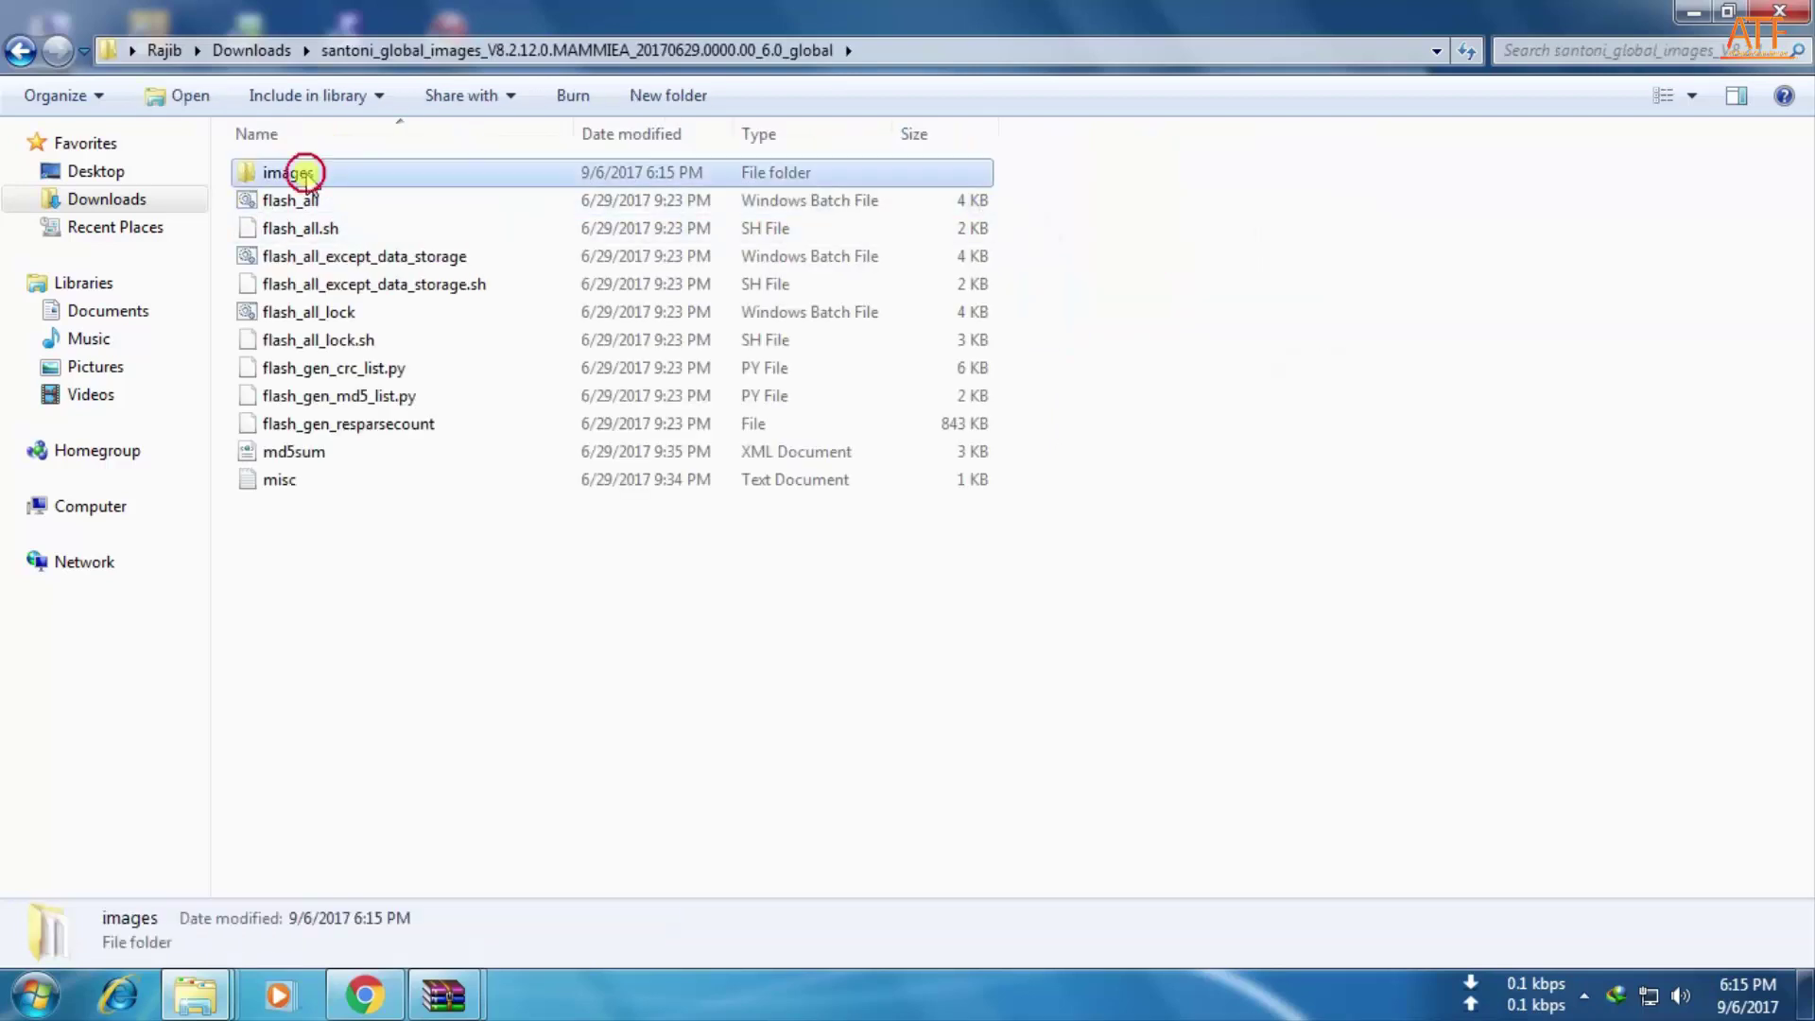
scroll(435, 699, down, 2)
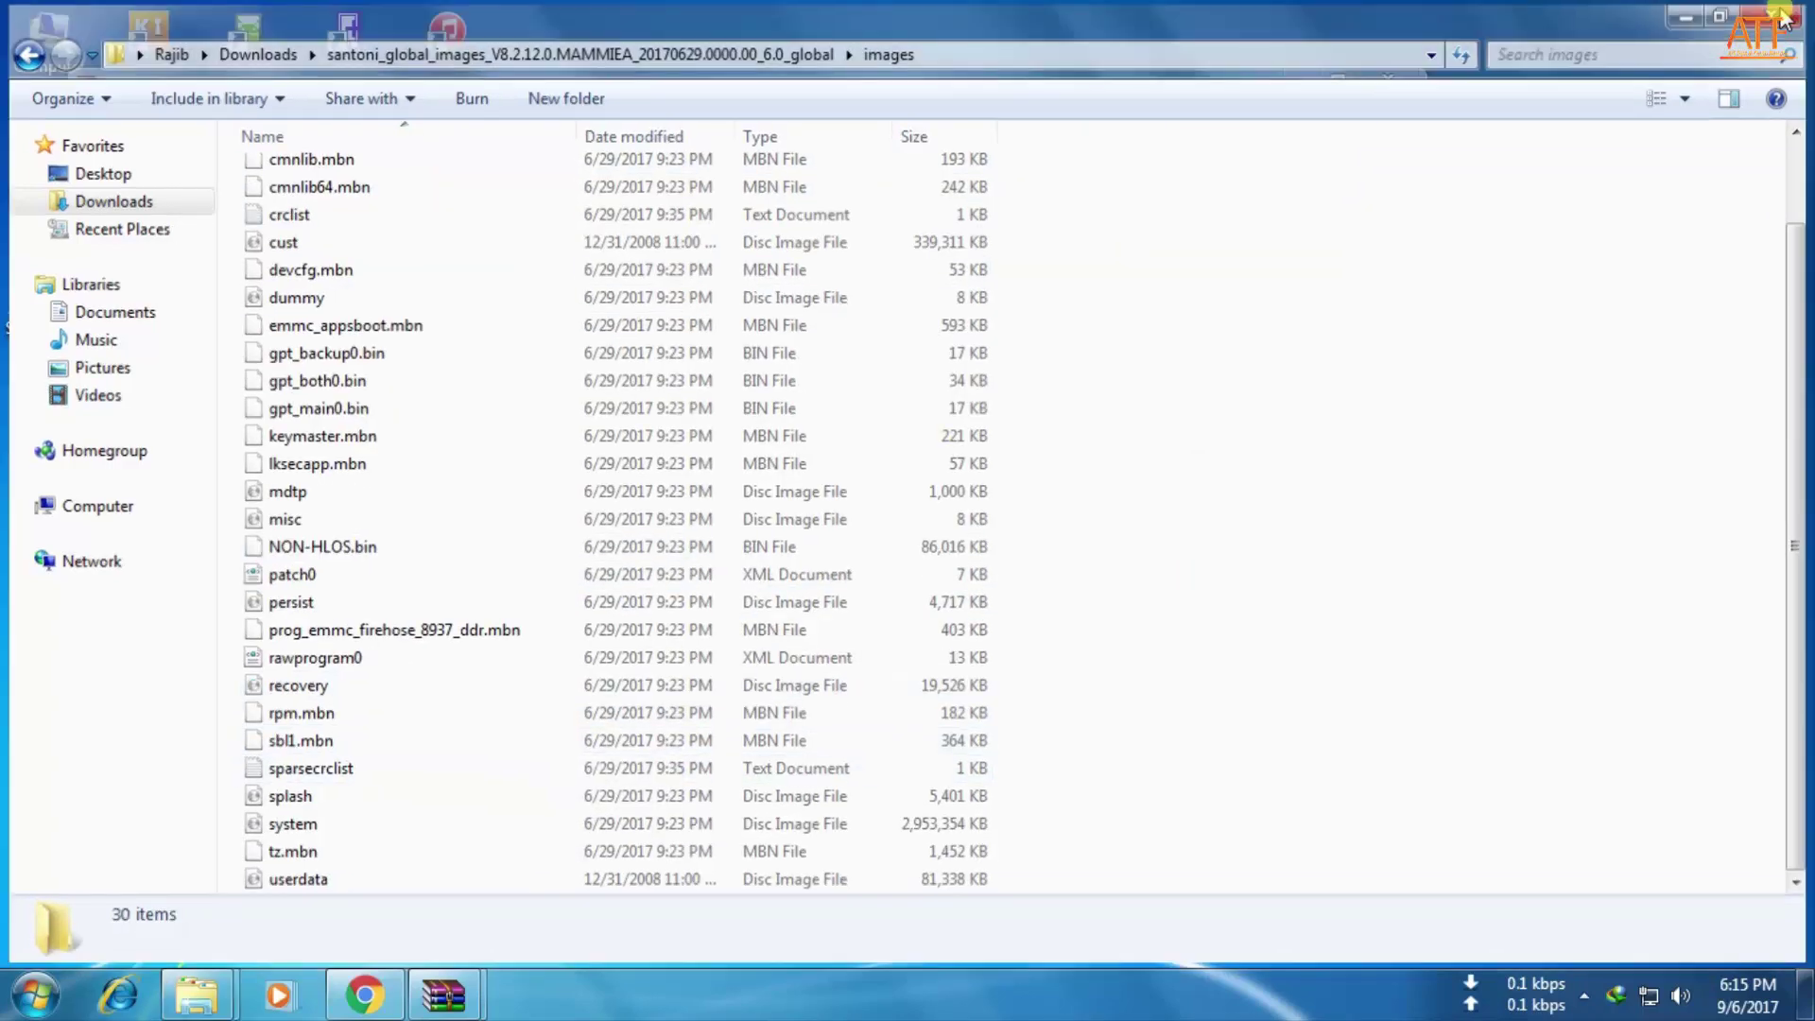
click(1787, 13)
click(1401, 93)
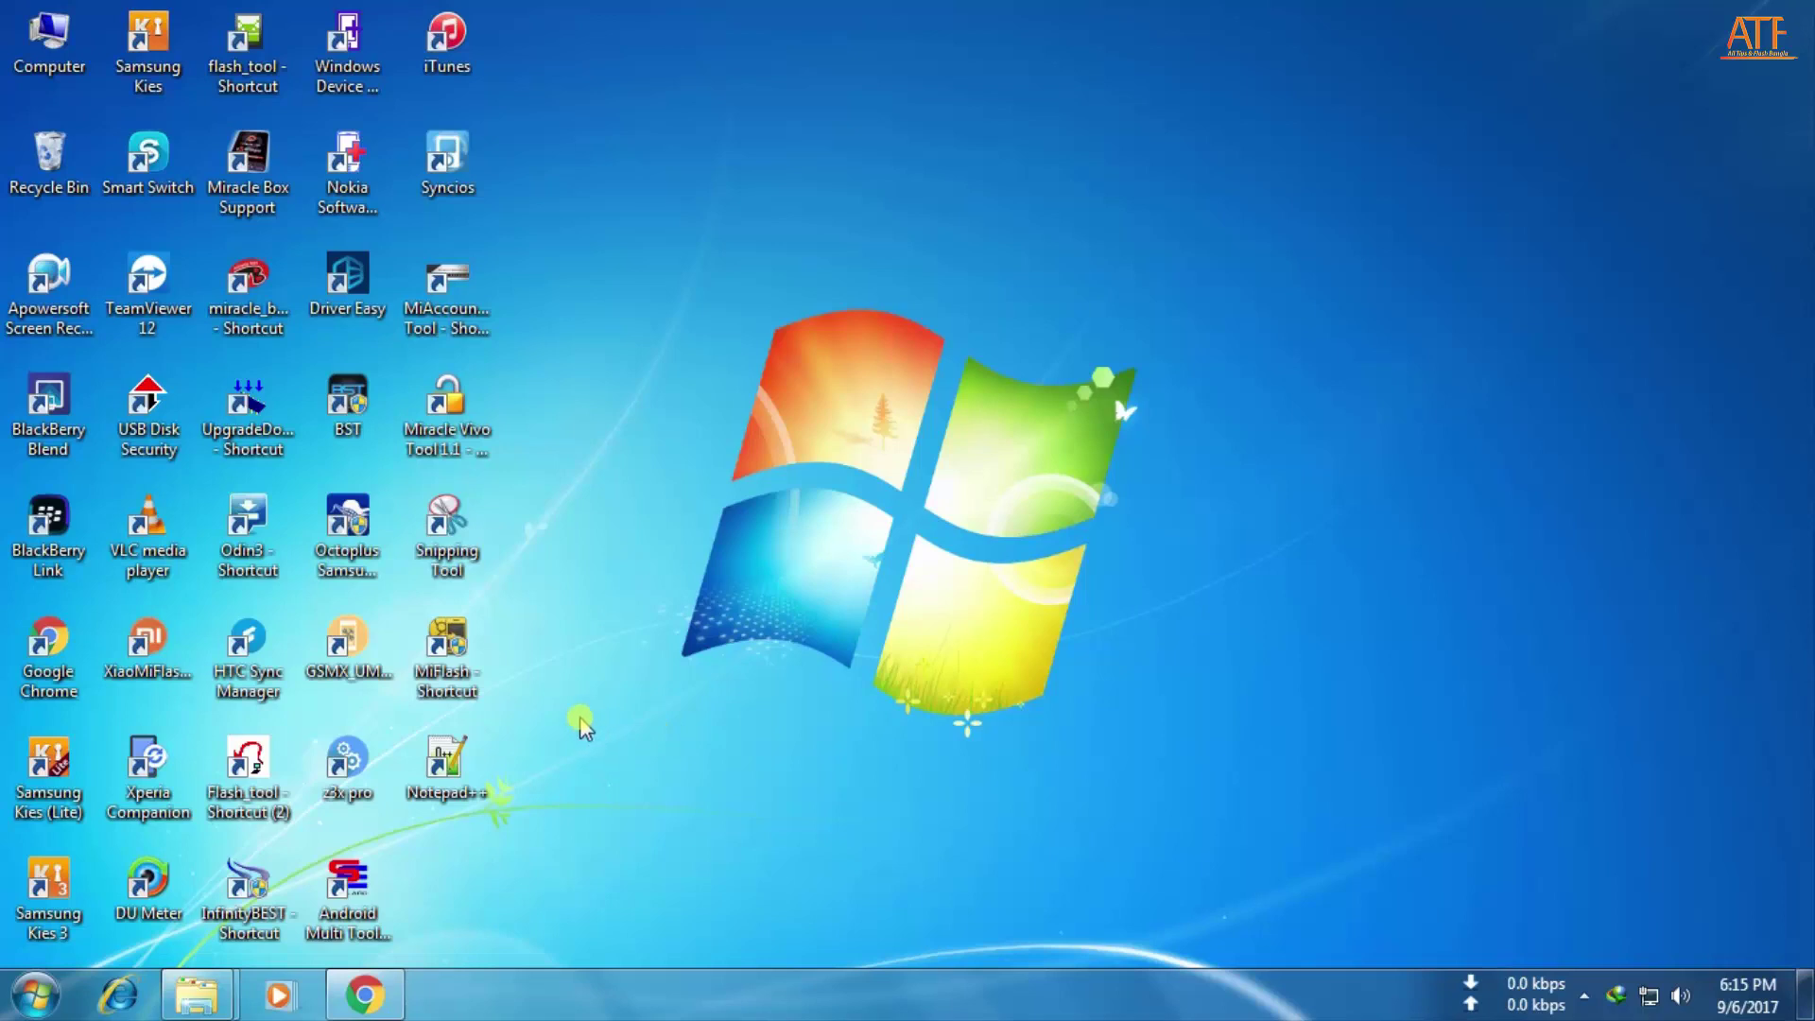
Launch MiFlash from the XiaoMiFlash.exe desktop shortcut and reposition its window on the desktop
click(147, 652)
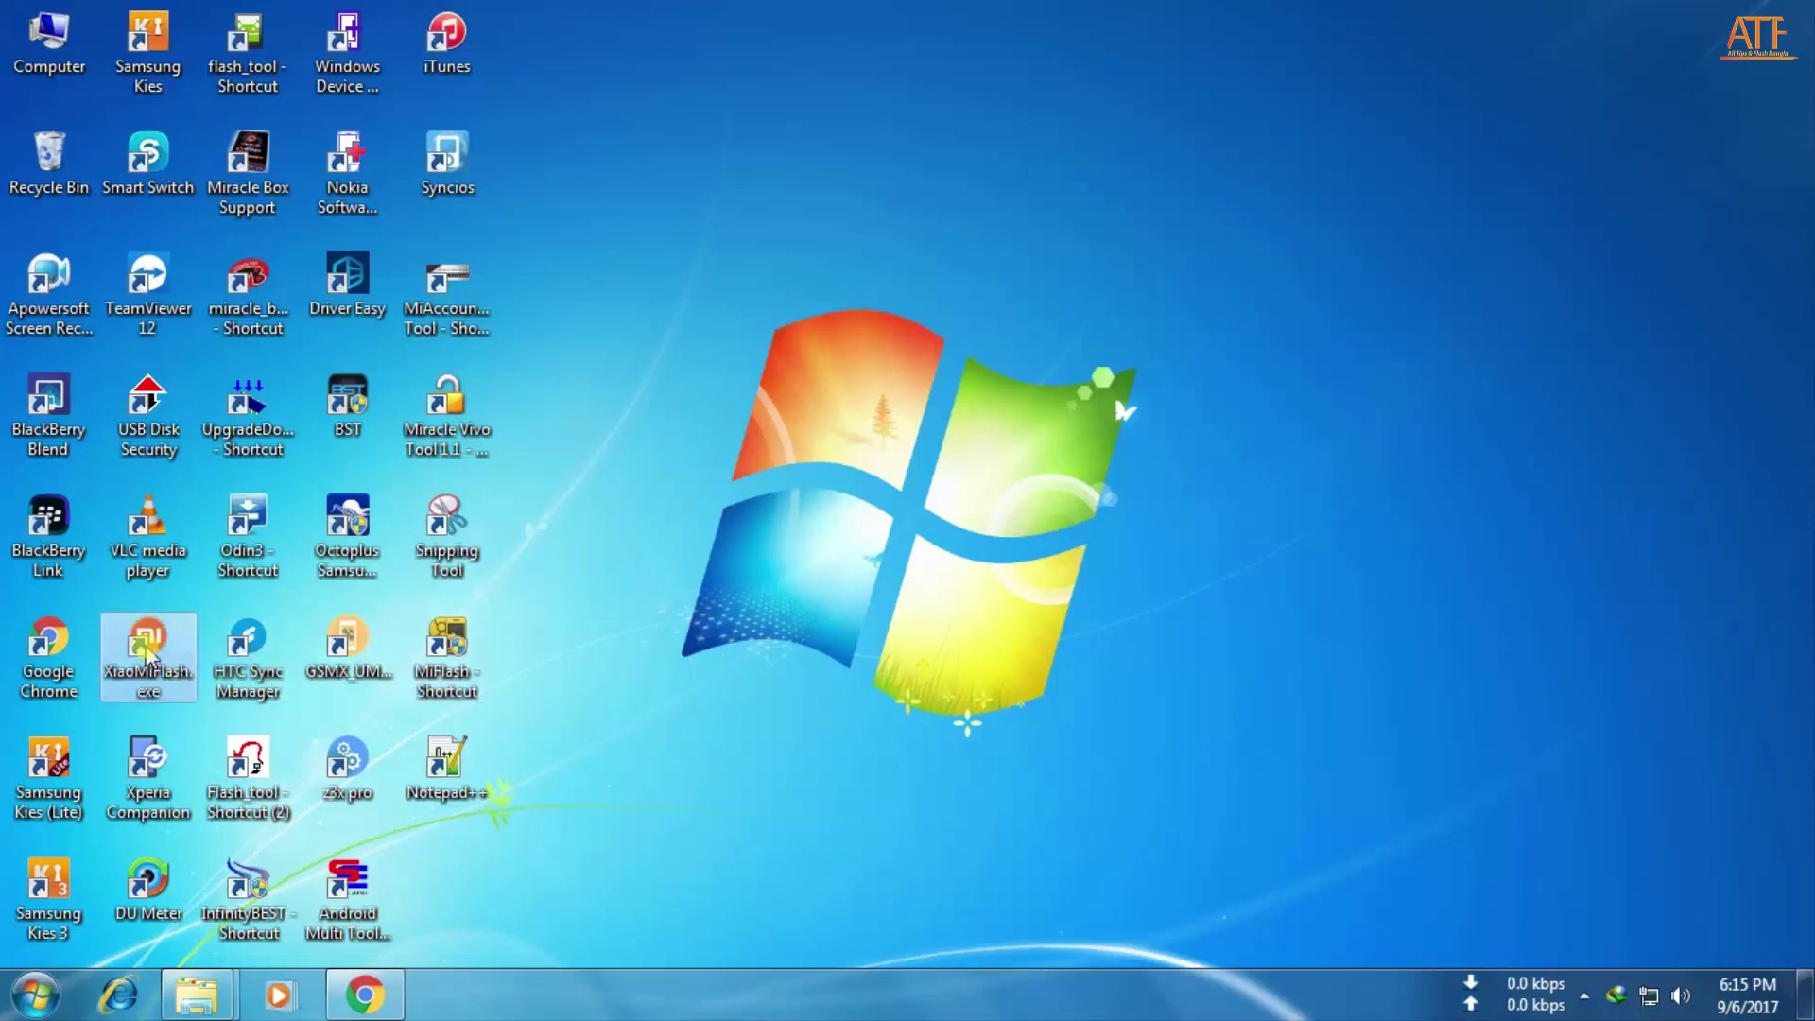
double_click(146, 652)
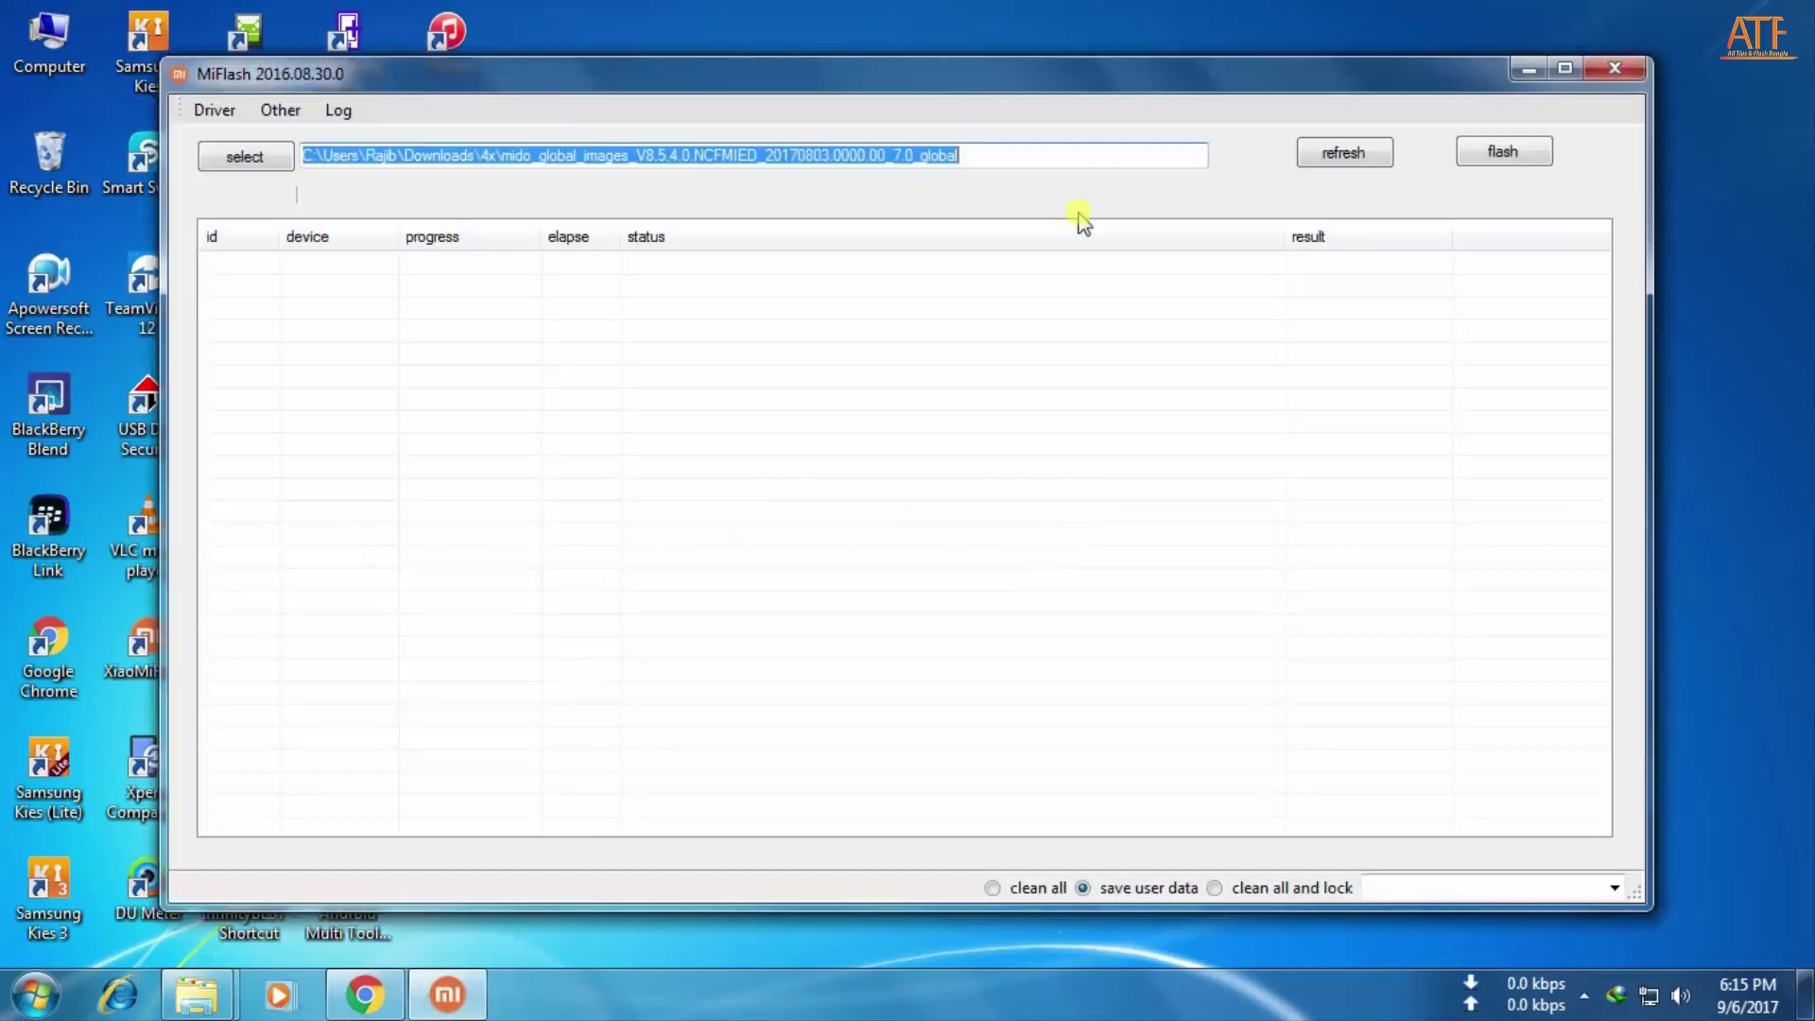
drag(1106, 76, 1245, 56)
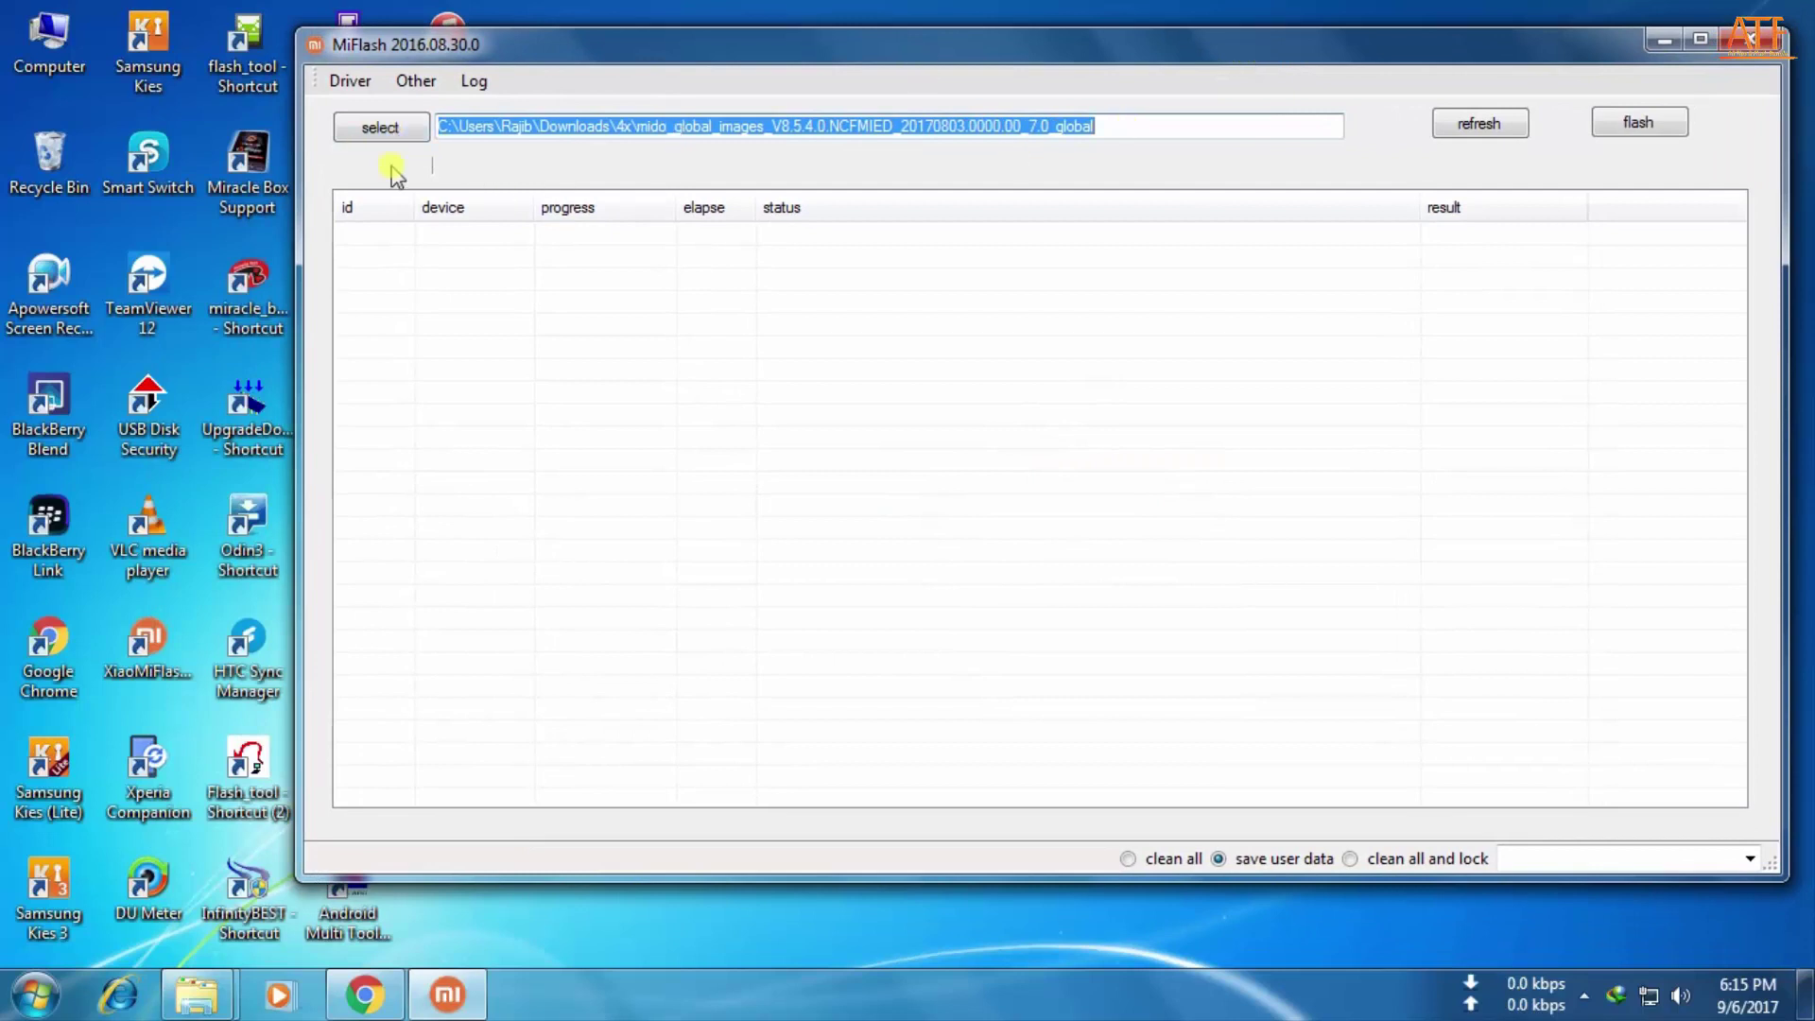
Choose the extracted santoni_global_images_V8.2.12.0.MAMMIEA_20170629.0000.00_6.0_global folder in Downloads as the firmware to flash
click(383, 127)
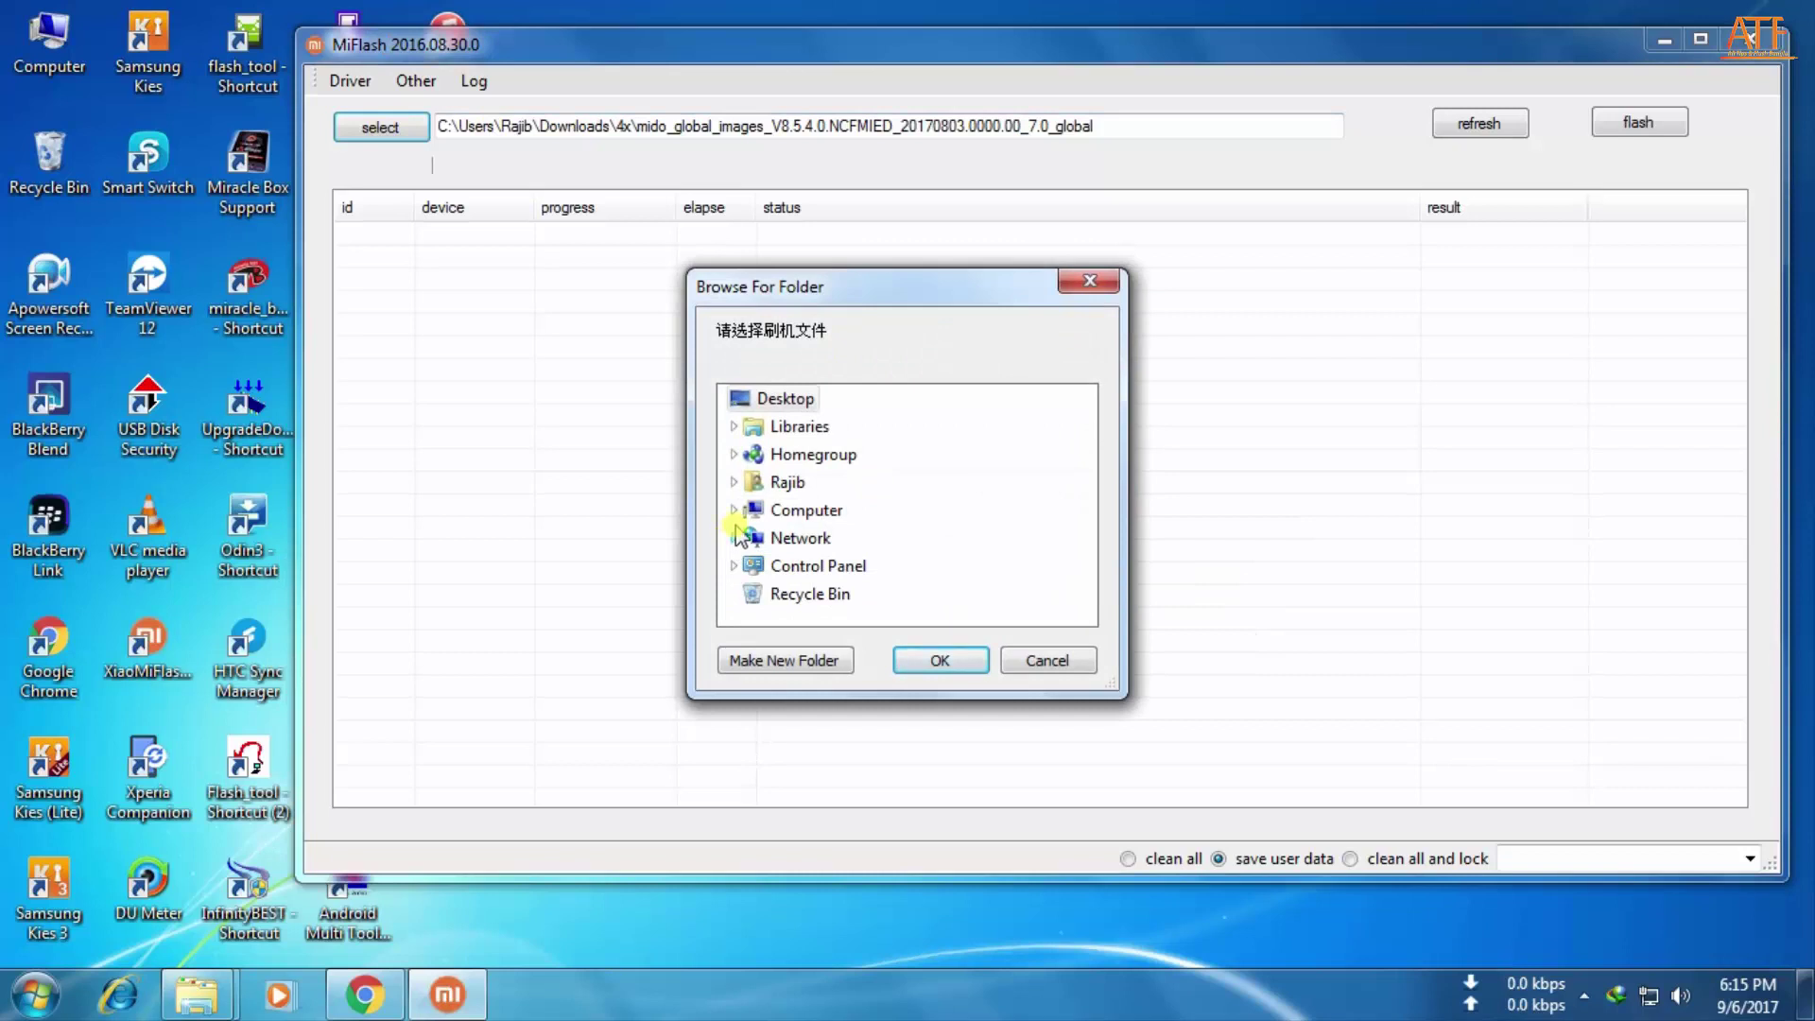
click(734, 510)
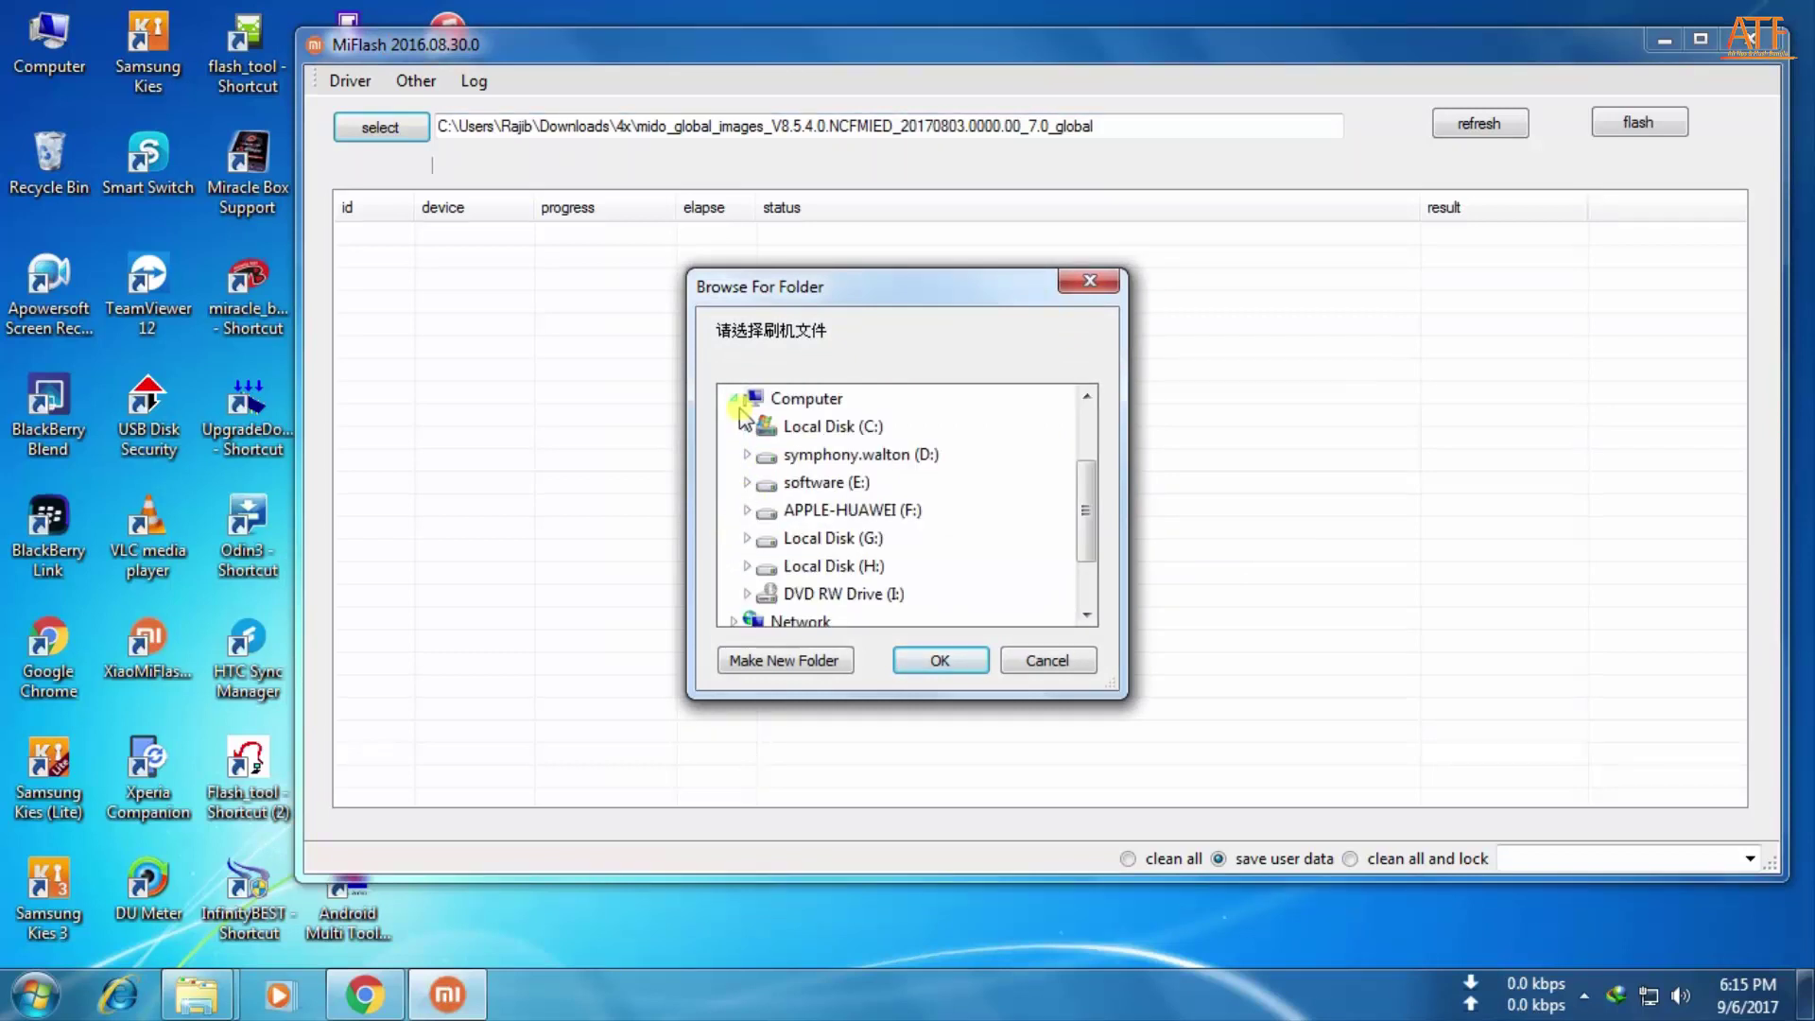
click(734, 398)
click(735, 482)
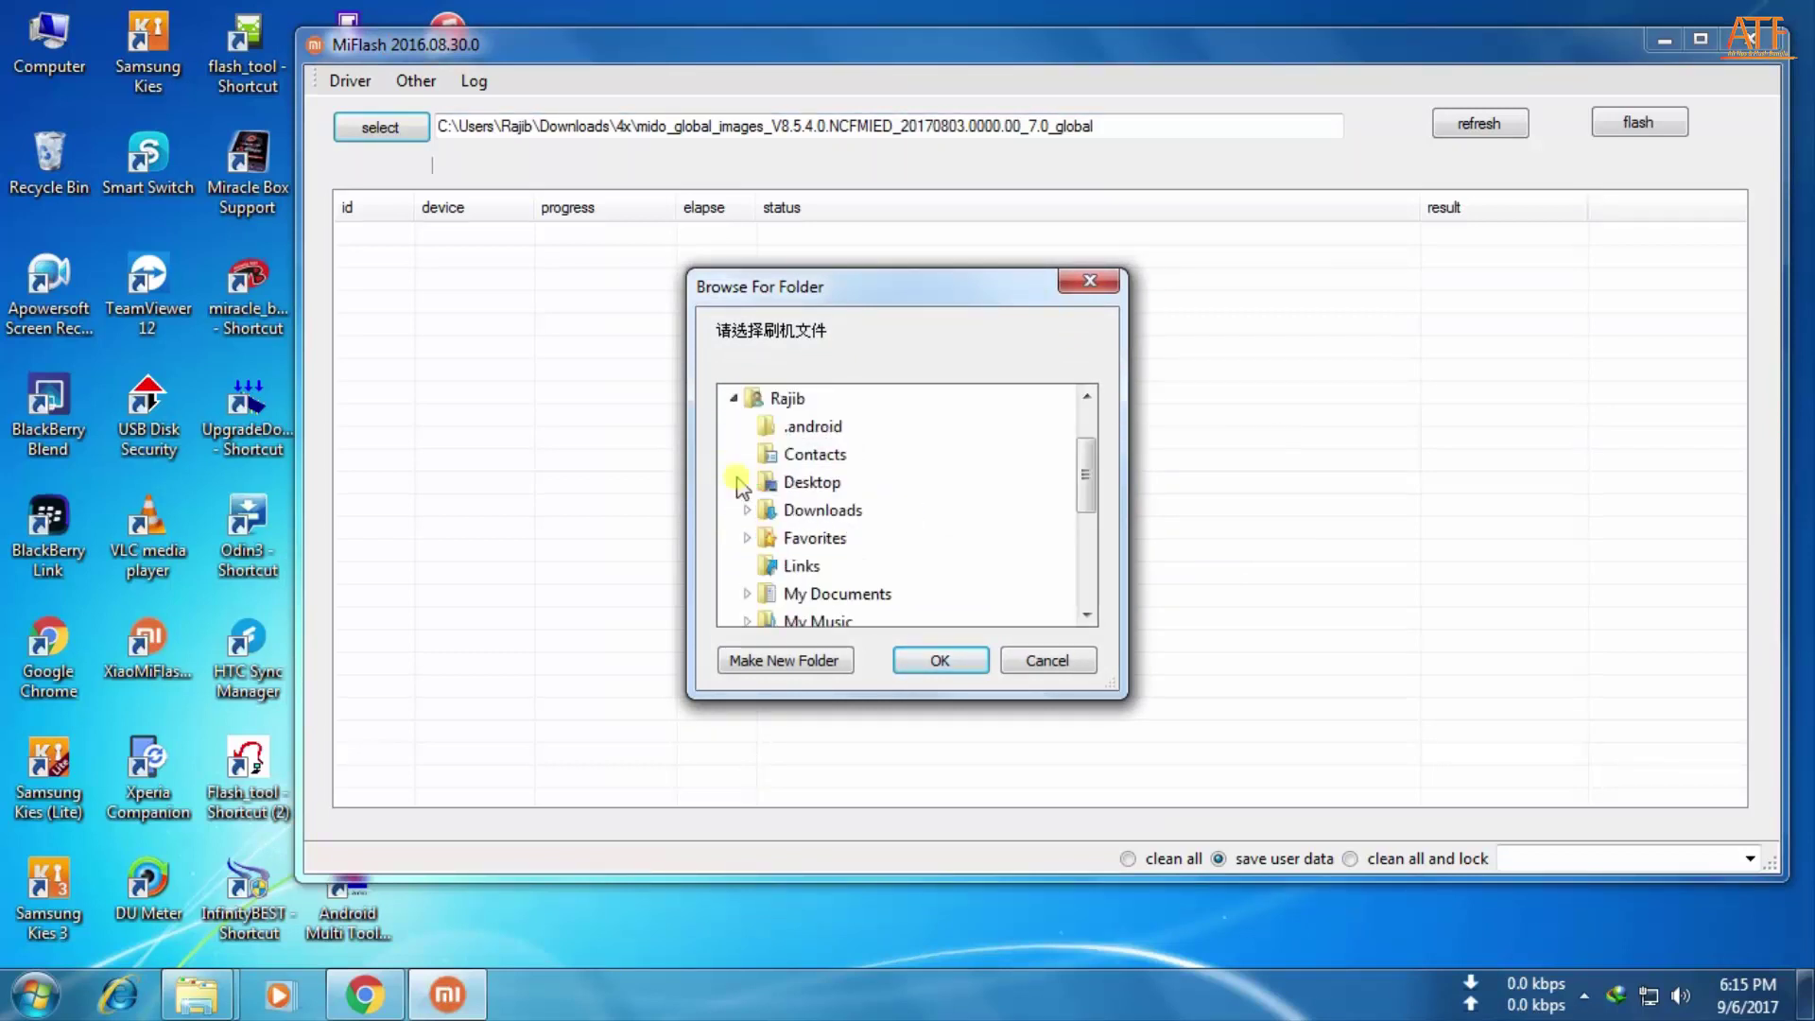
click(759, 510)
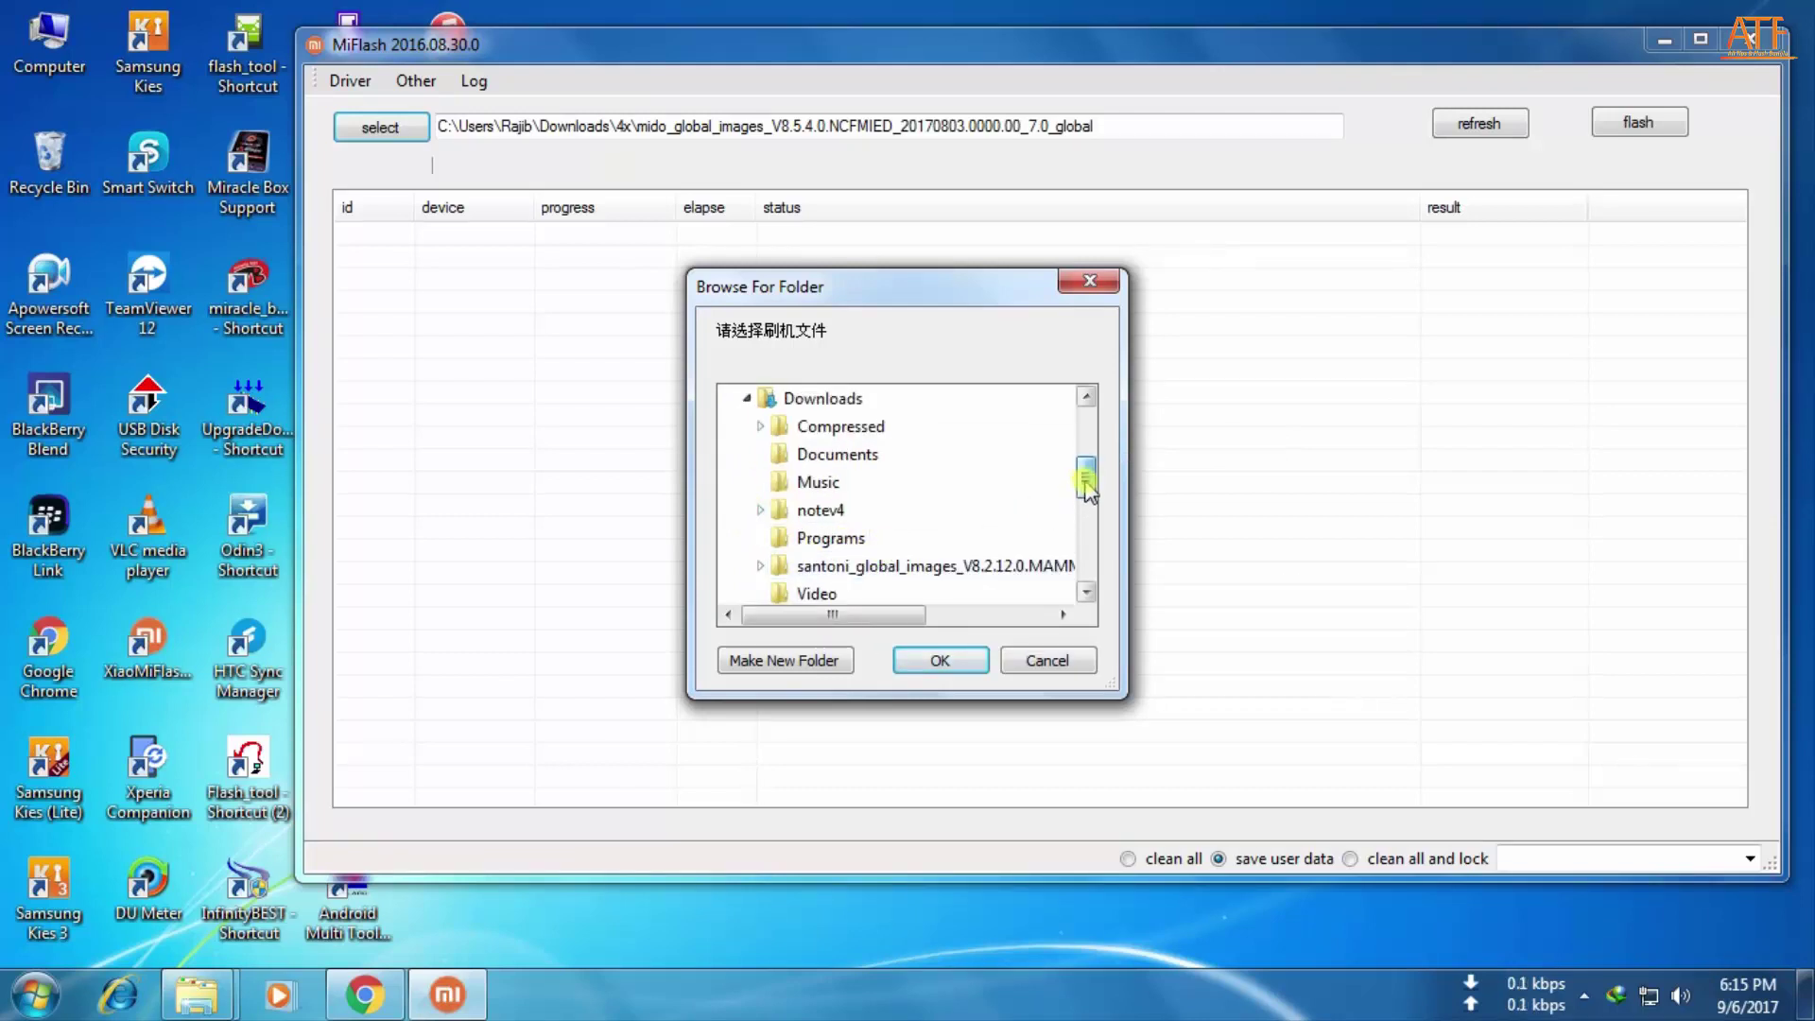
scroll(1085, 482, down, 1)
click(761, 538)
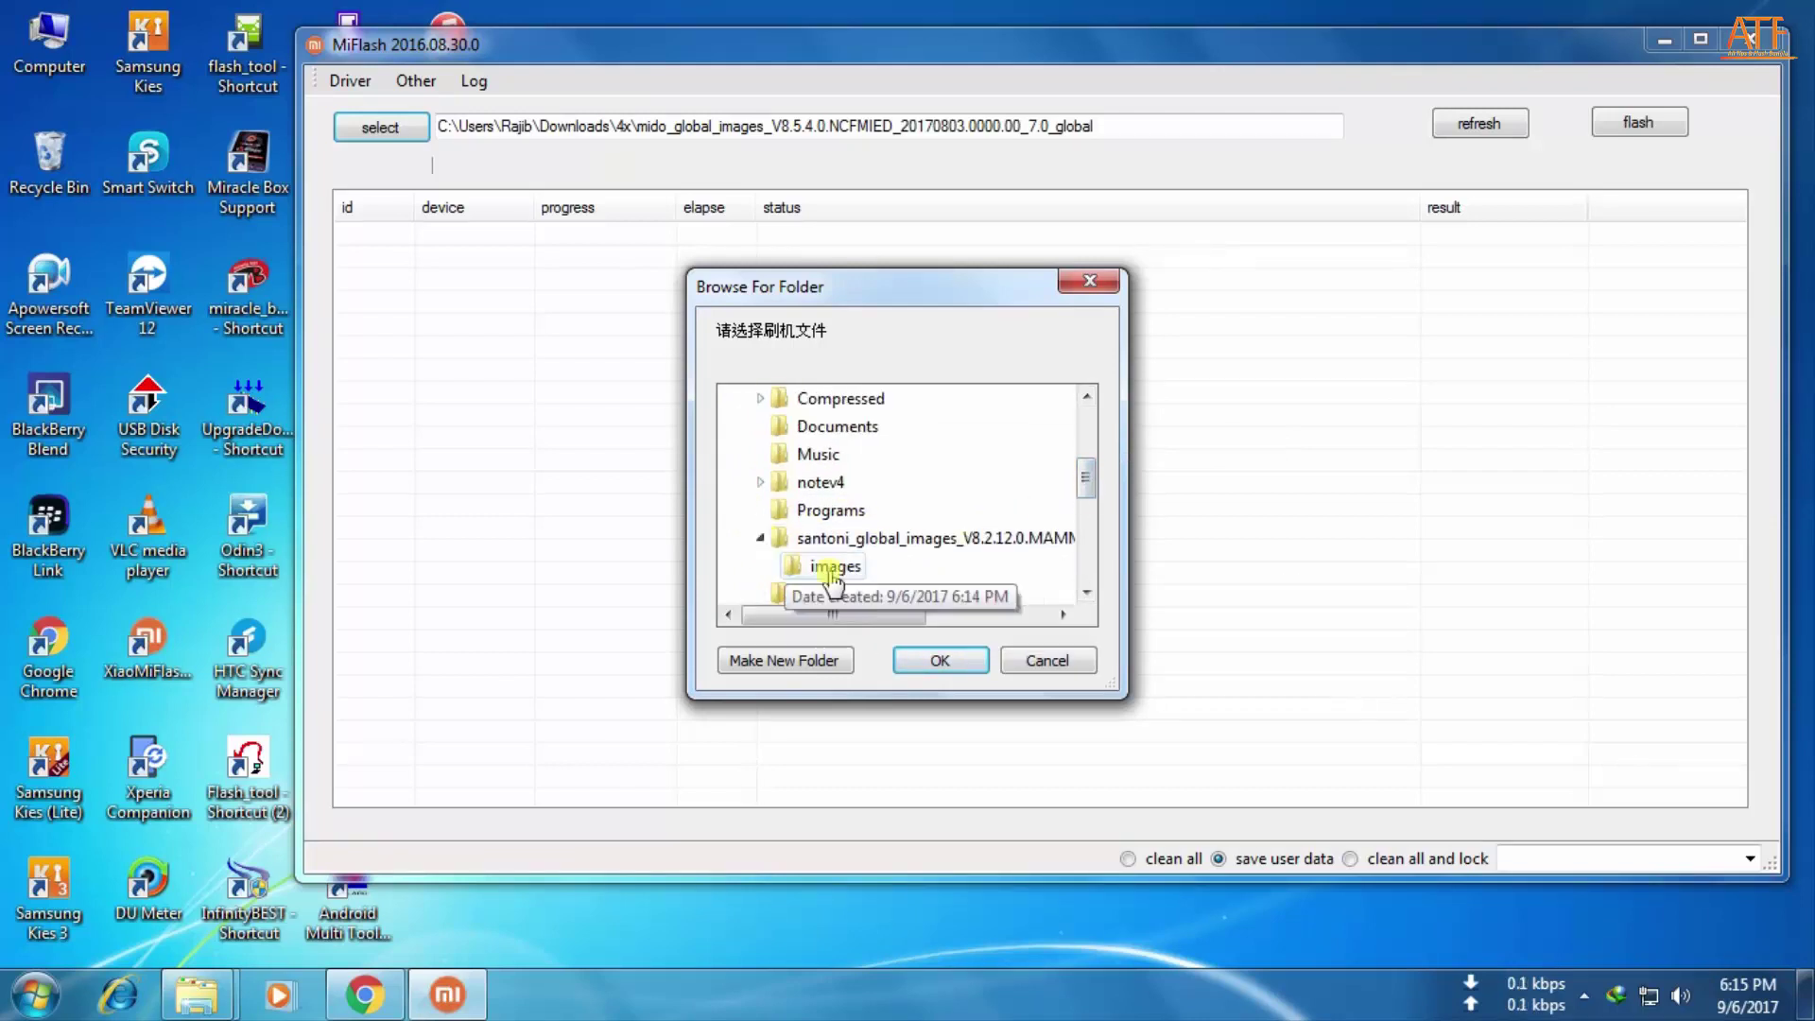
click(808, 539)
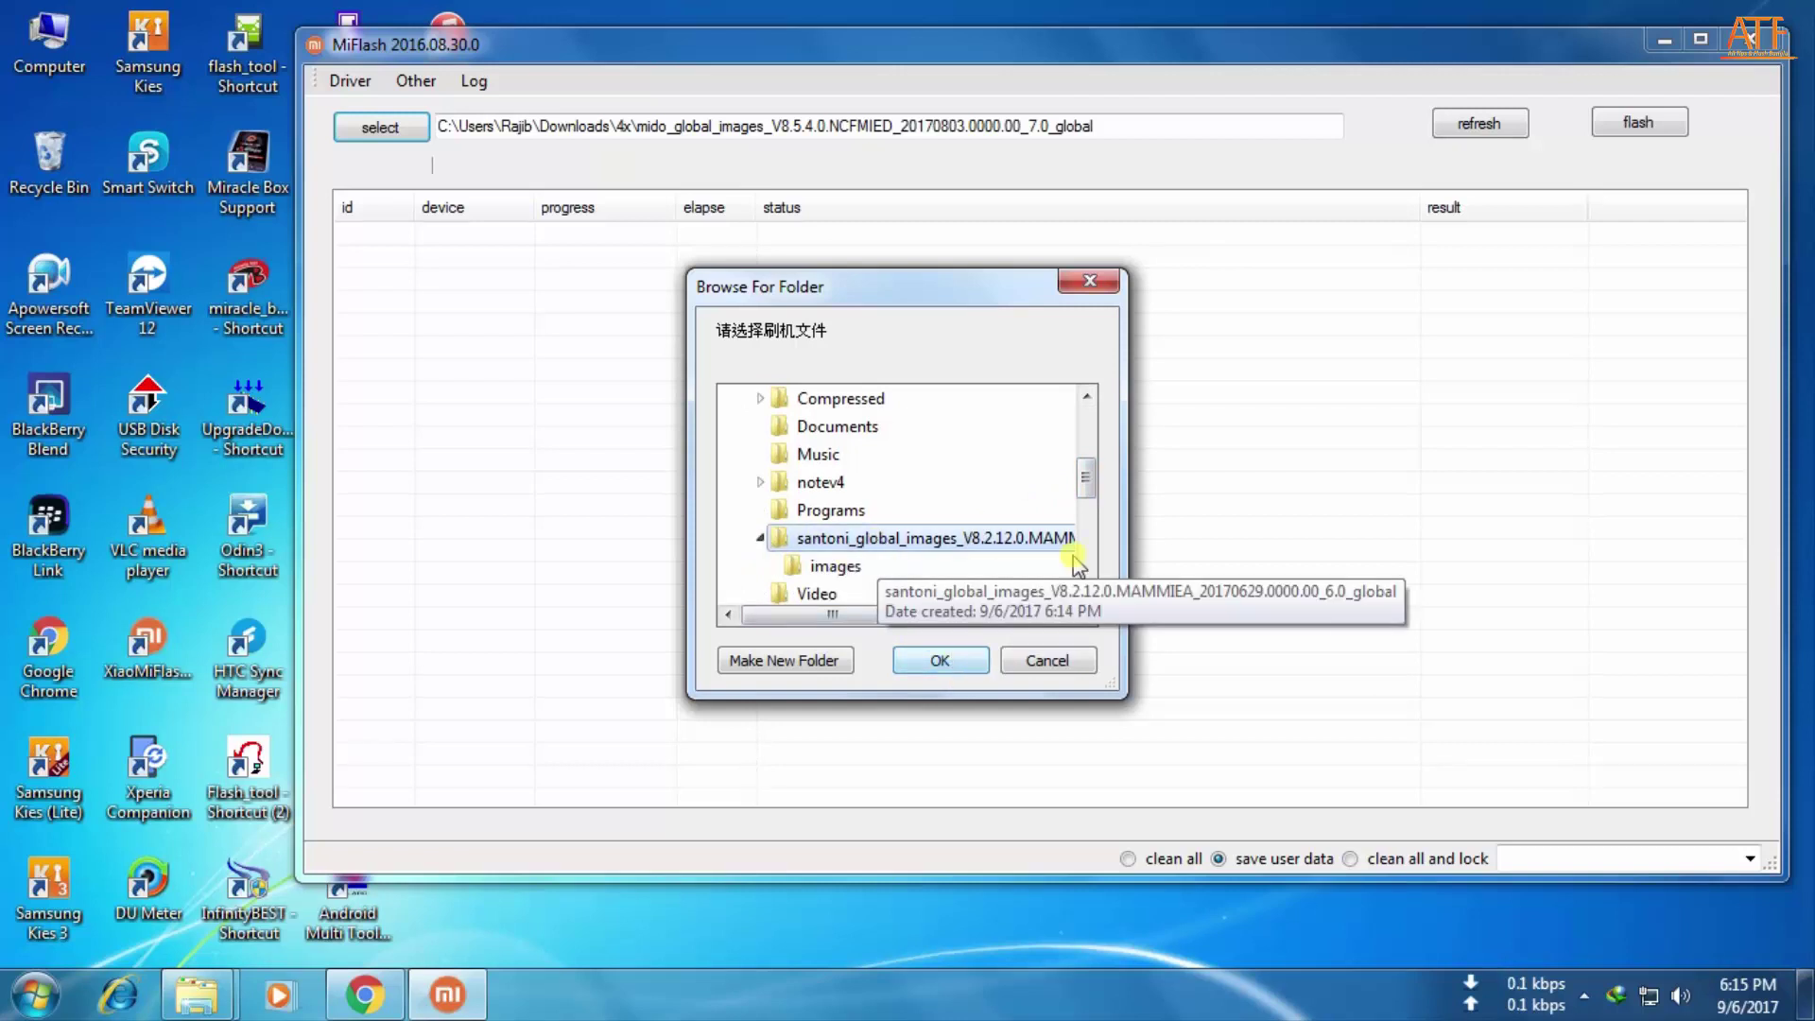
drag(849, 616, 895, 616)
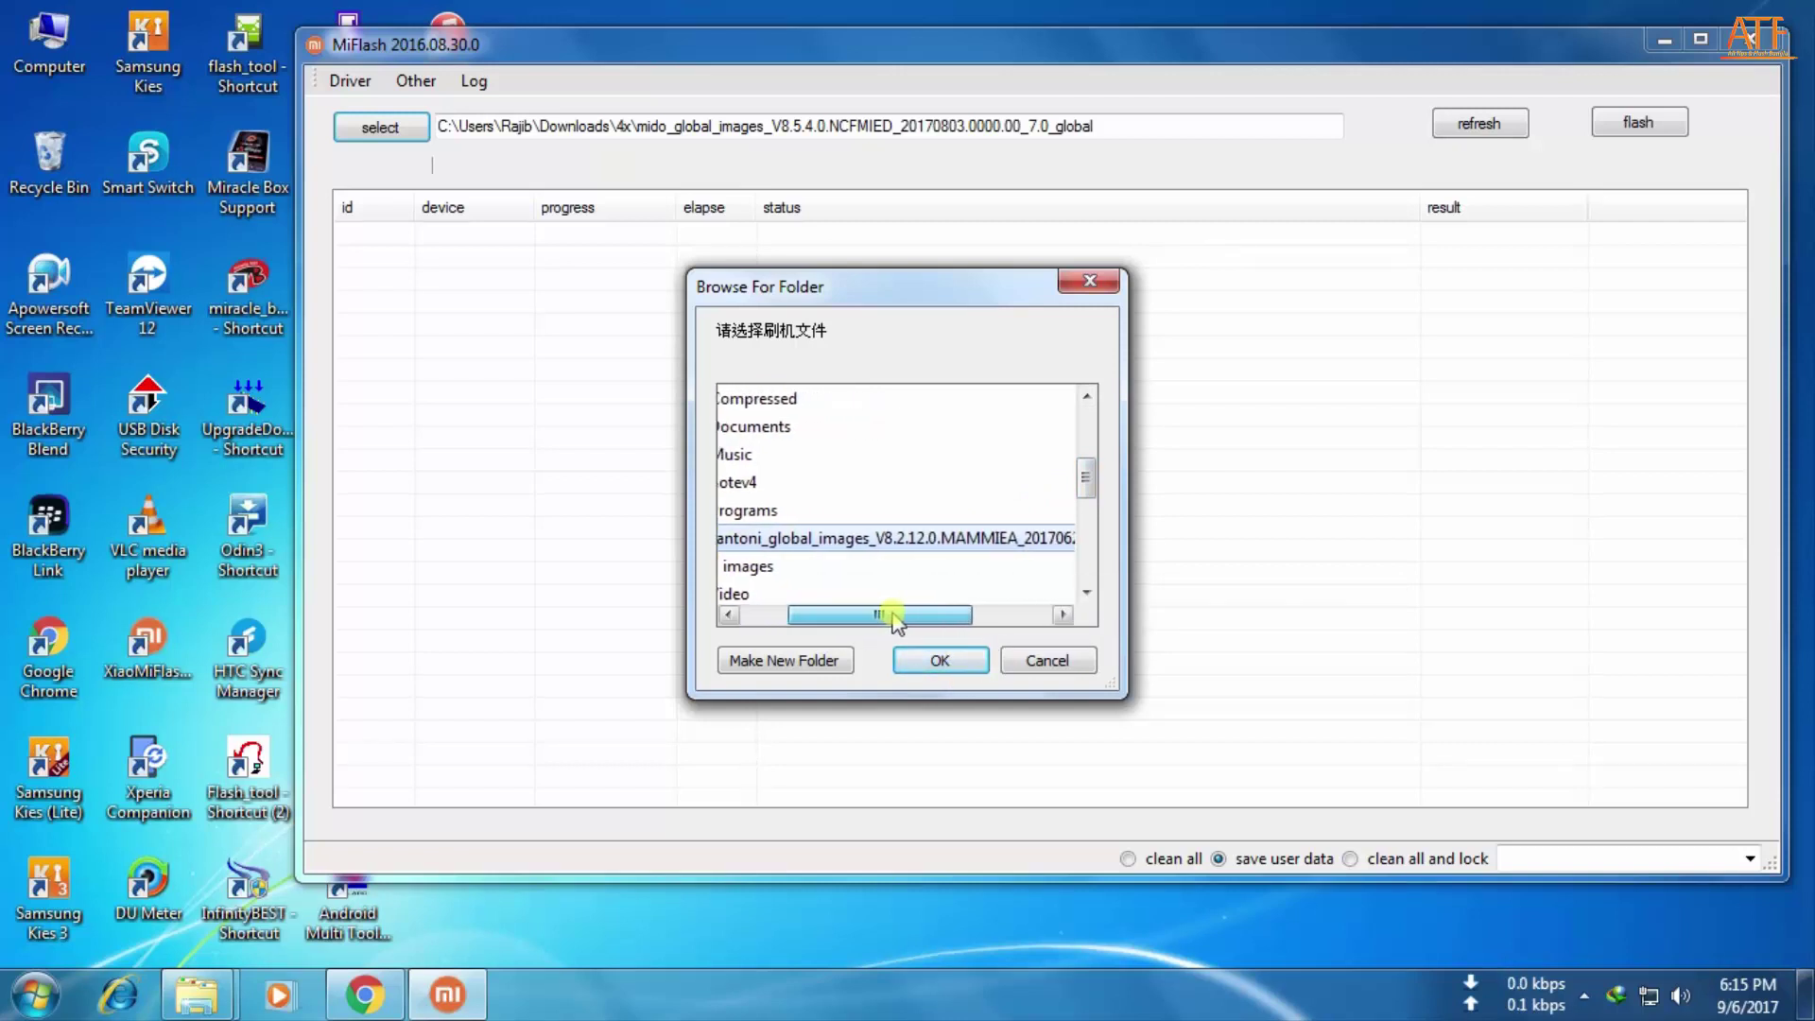
click(940, 661)
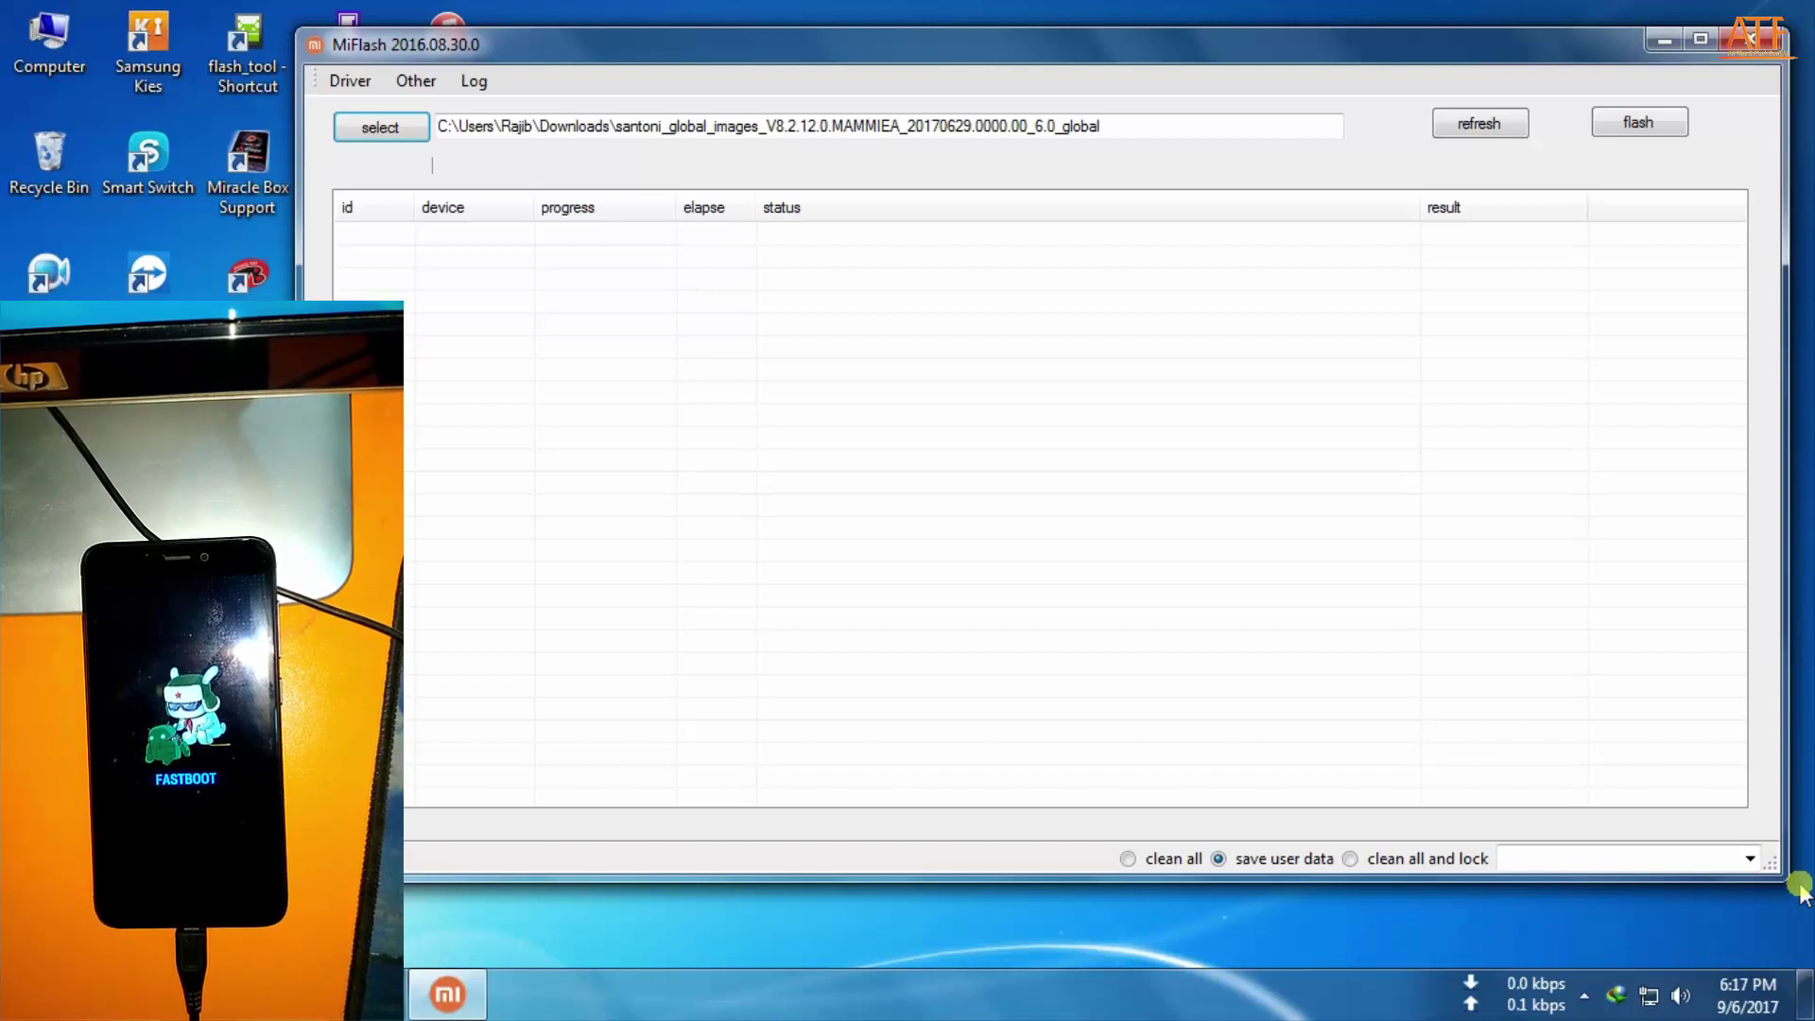
Set the flash mode to clean all, refresh the device list and start flashing the connected fastboot phone
click(1129, 860)
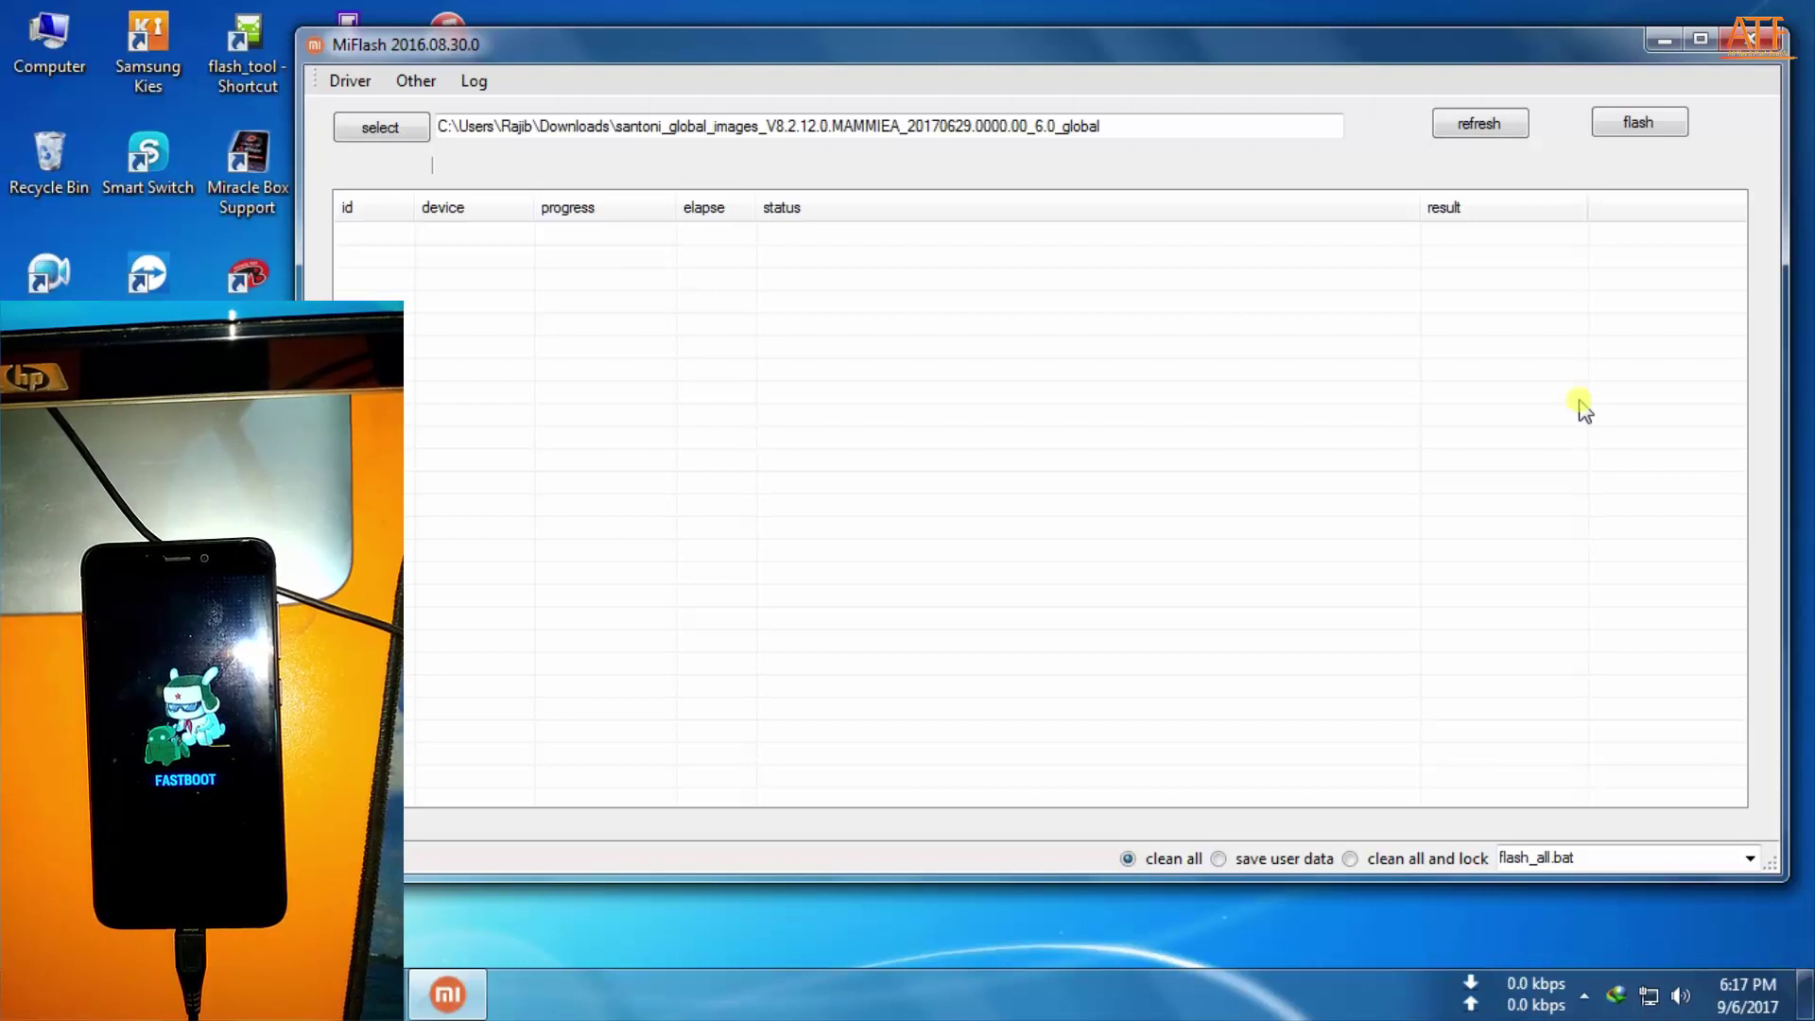
click(1483, 124)
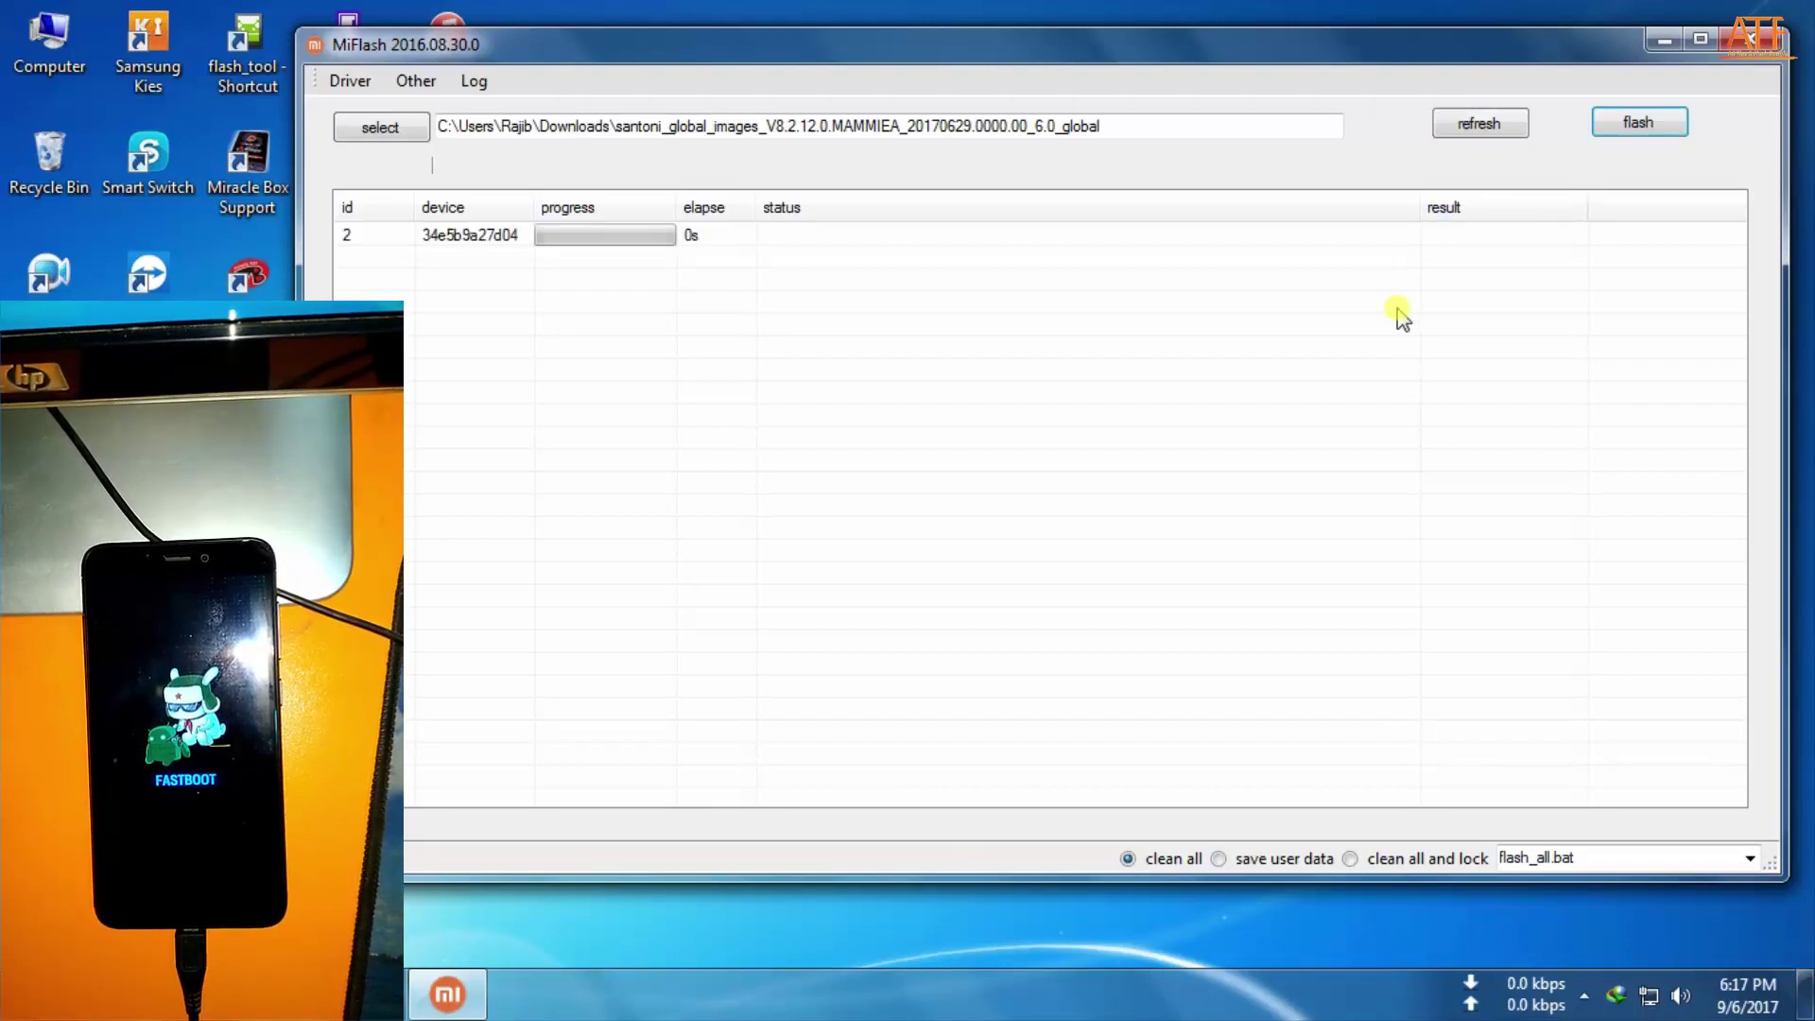
click(1634, 124)
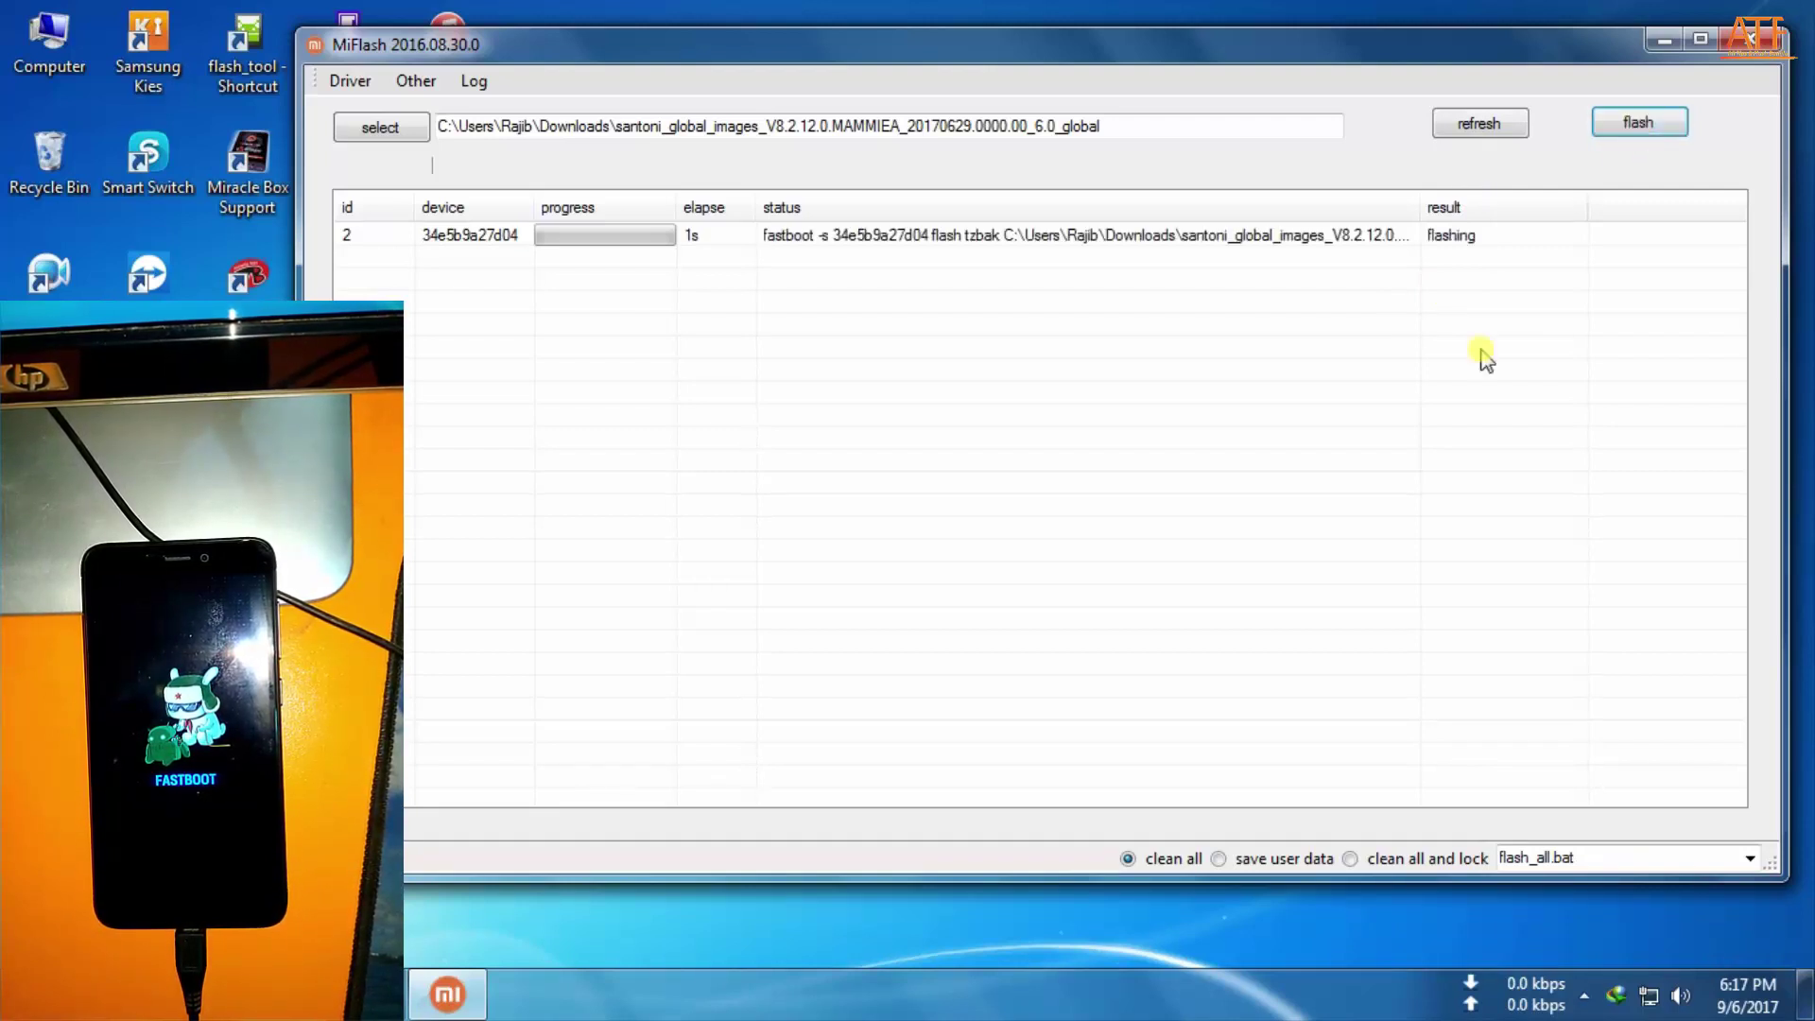